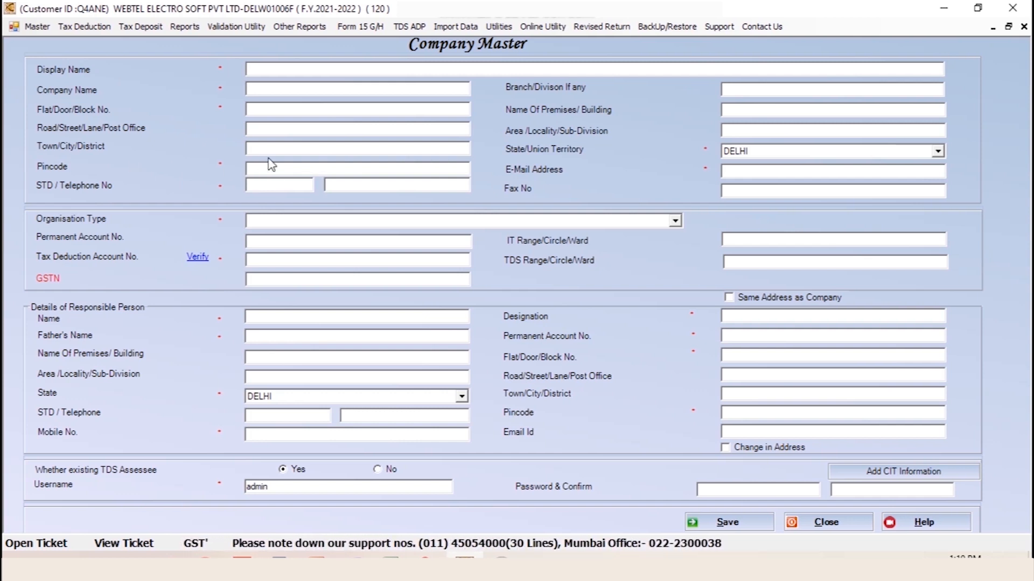
pyautogui.click(675, 220)
pyautogui.scroll(-2, 594, 275)
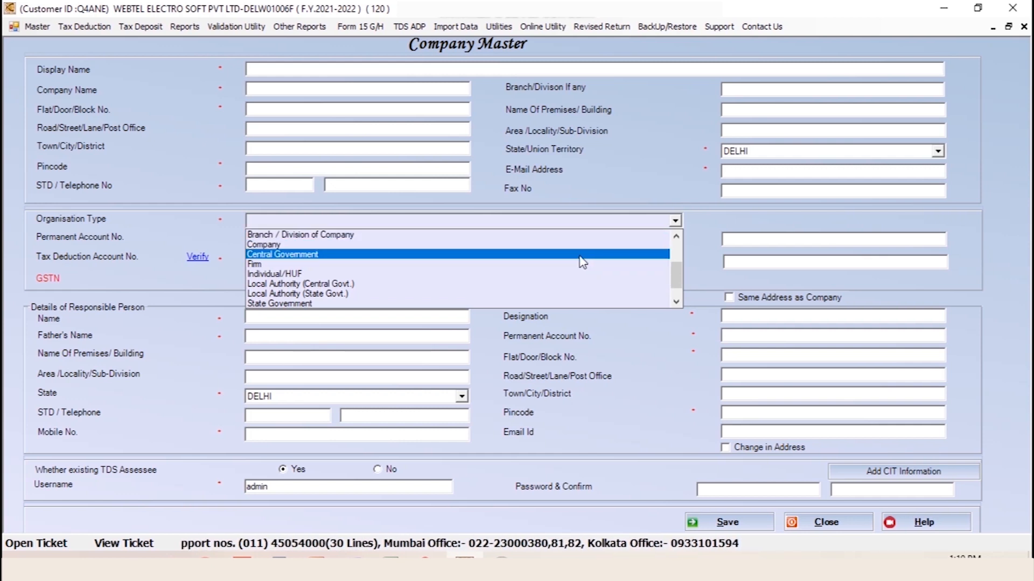
pyautogui.click(189, 222)
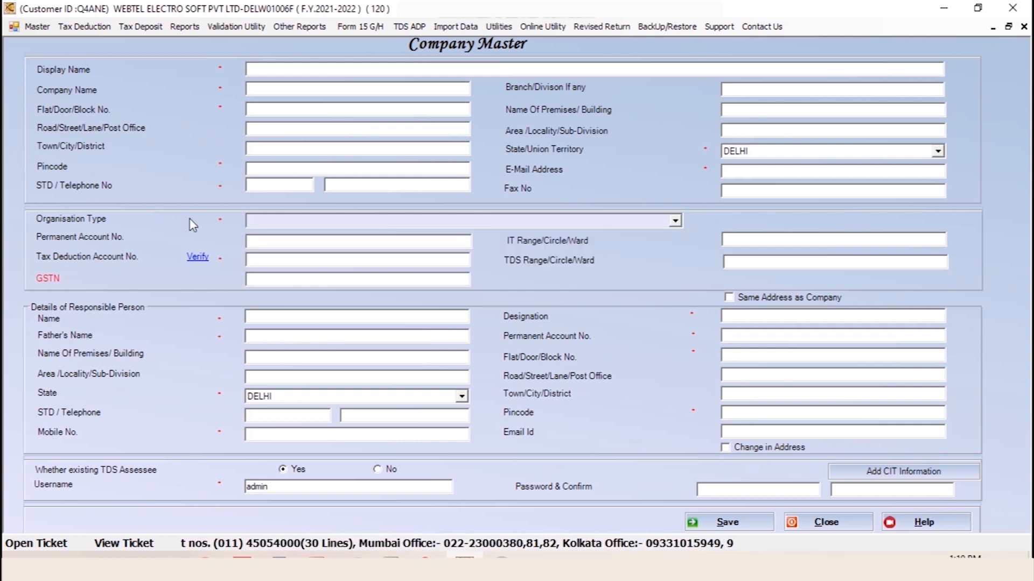
pyautogui.click(293, 242)
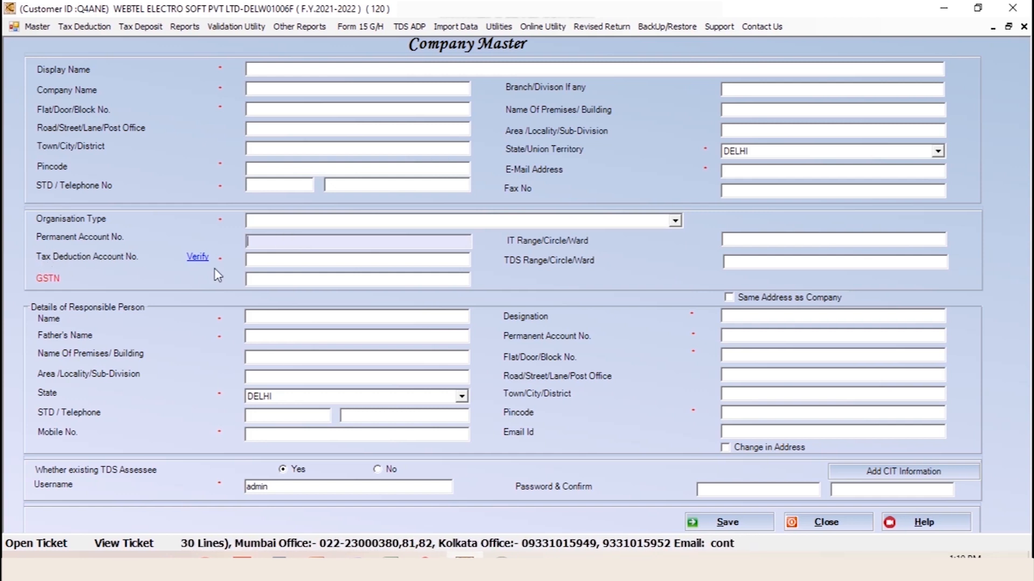
pyautogui.click(267, 260)
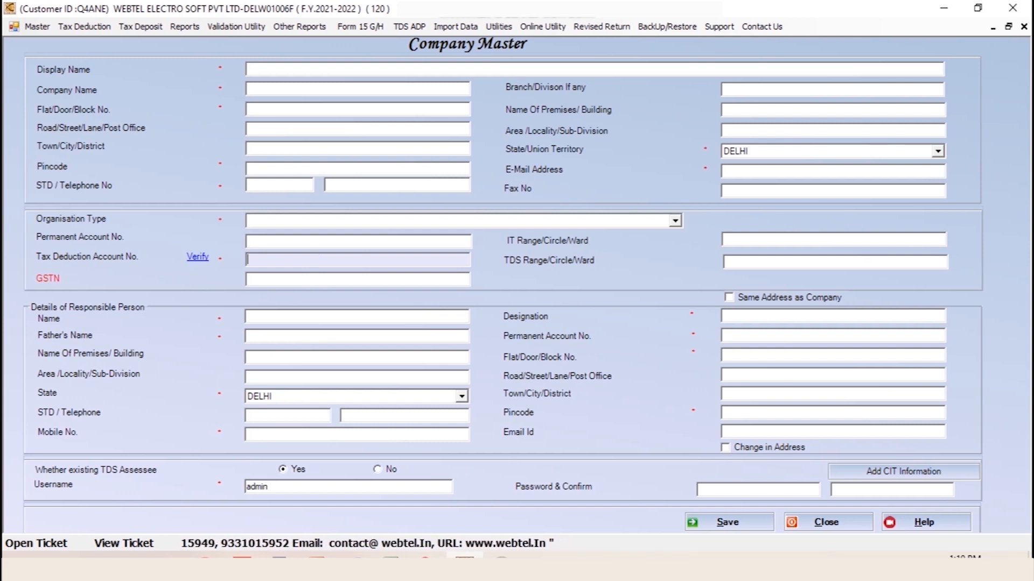
pyautogui.write('H')
# Remove the stray character from the TAN and launch its online verification
pyautogui.press('BackSpace')
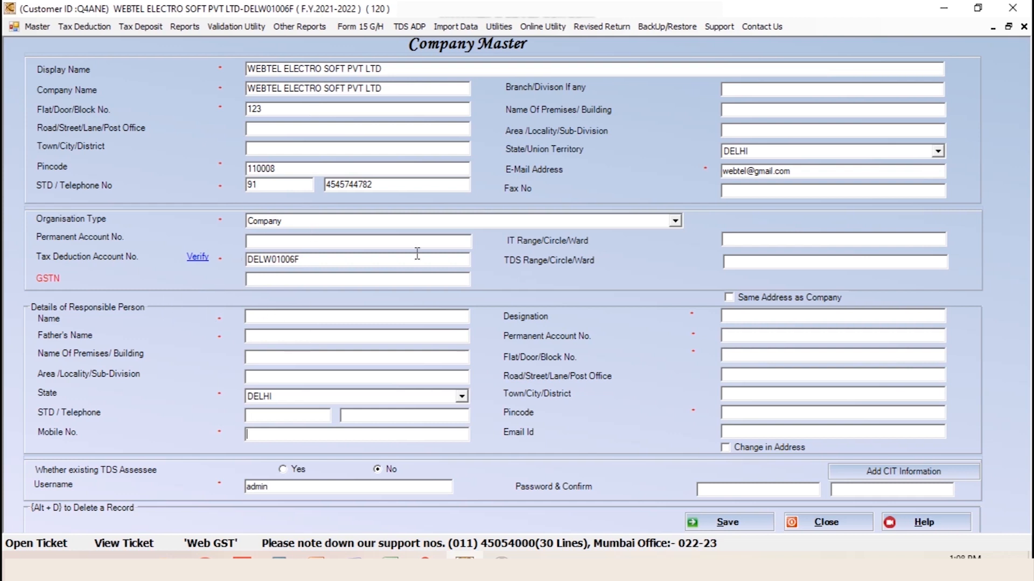
pyautogui.click(197, 258)
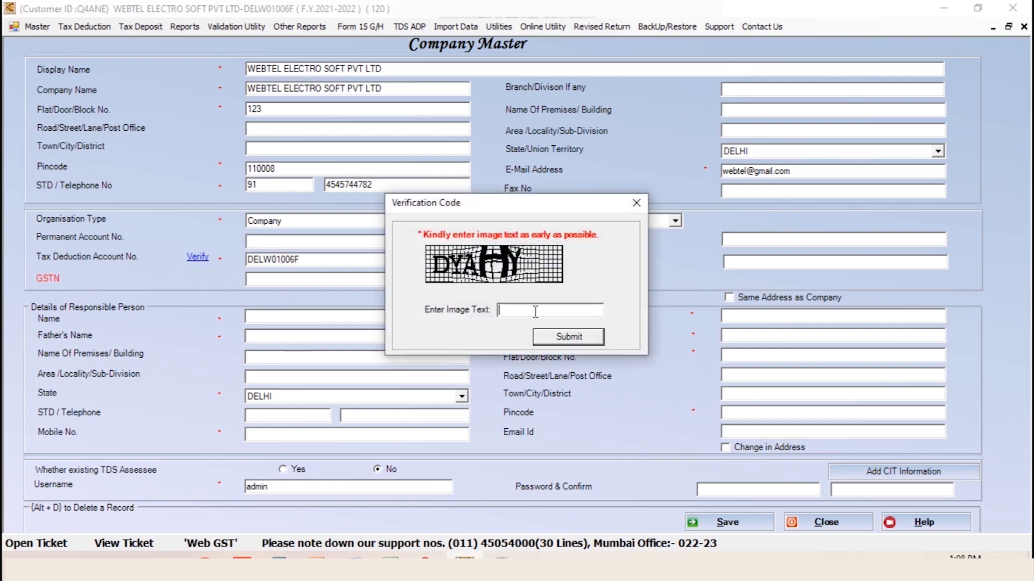
# Submit the verification image text 'DYAHY' and confirm the 'TAN is Valid' message
pyautogui.click(535, 311)
pyautogui.write('DYAHY')
pyautogui.click(567, 340)
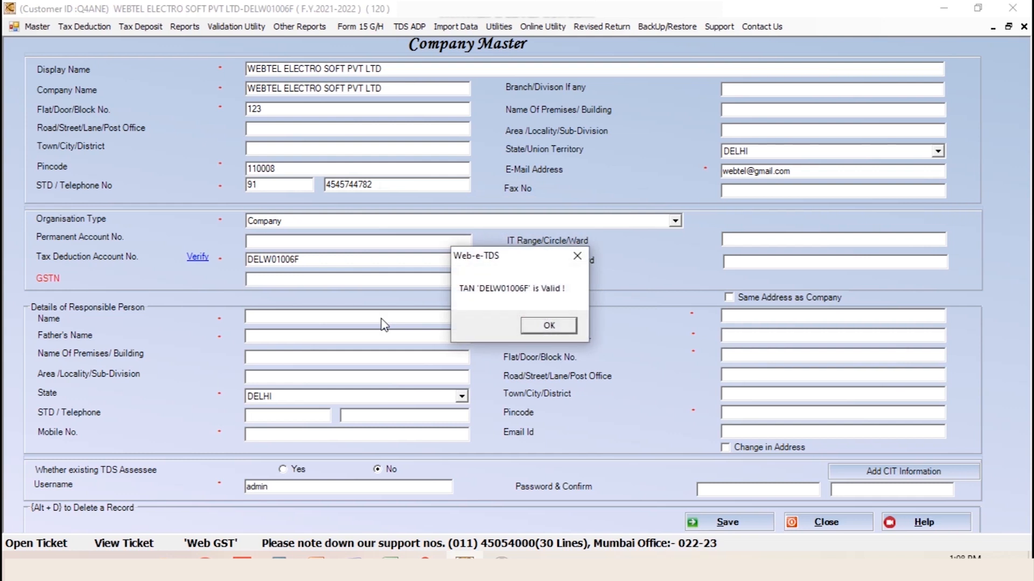
pyautogui.click(548, 326)
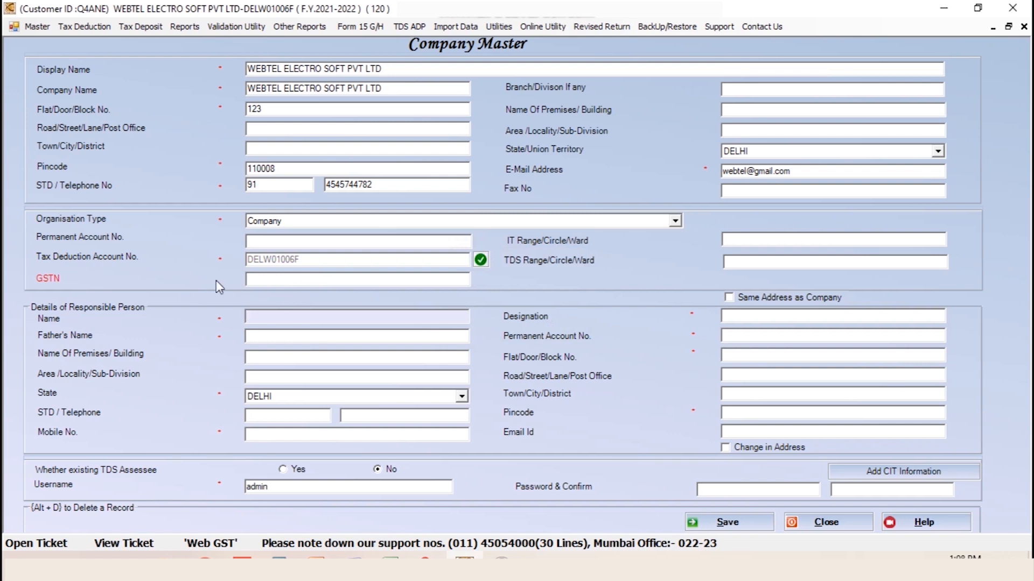
pyautogui.click(348, 279)
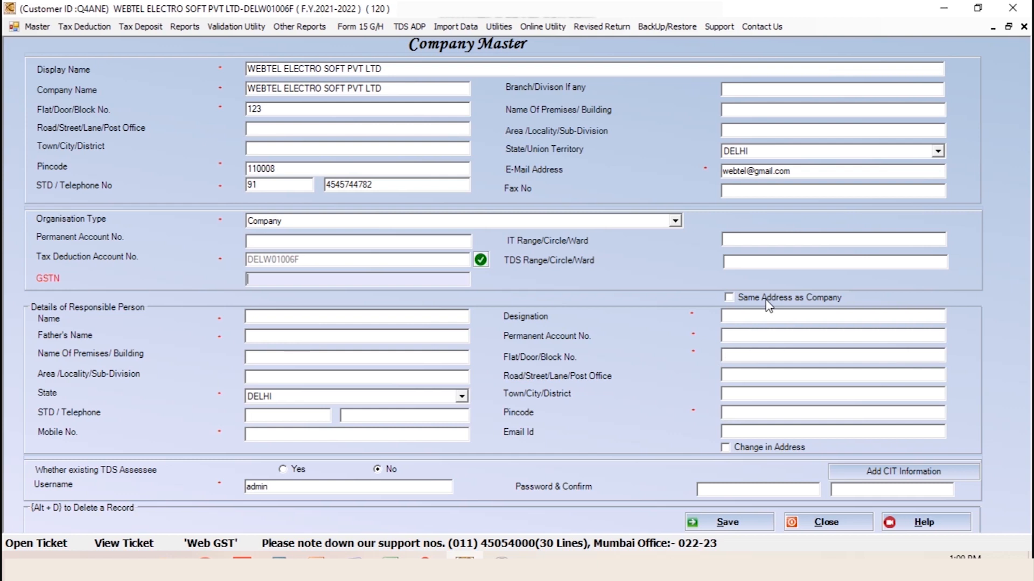
# Give the responsible person the company's address, save the company master and confirm the update
pyautogui.click(730, 298)
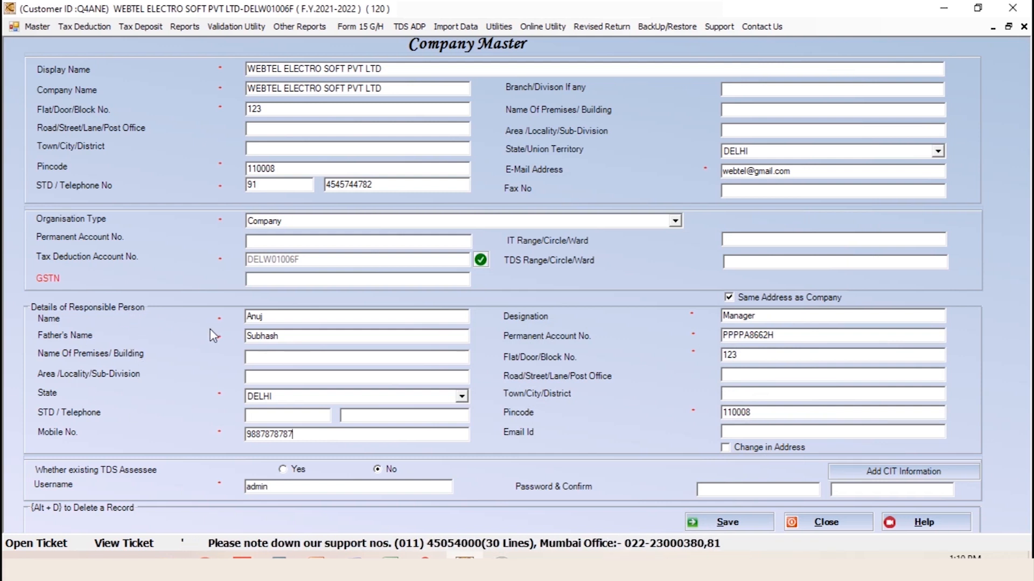
pyautogui.click(727, 523)
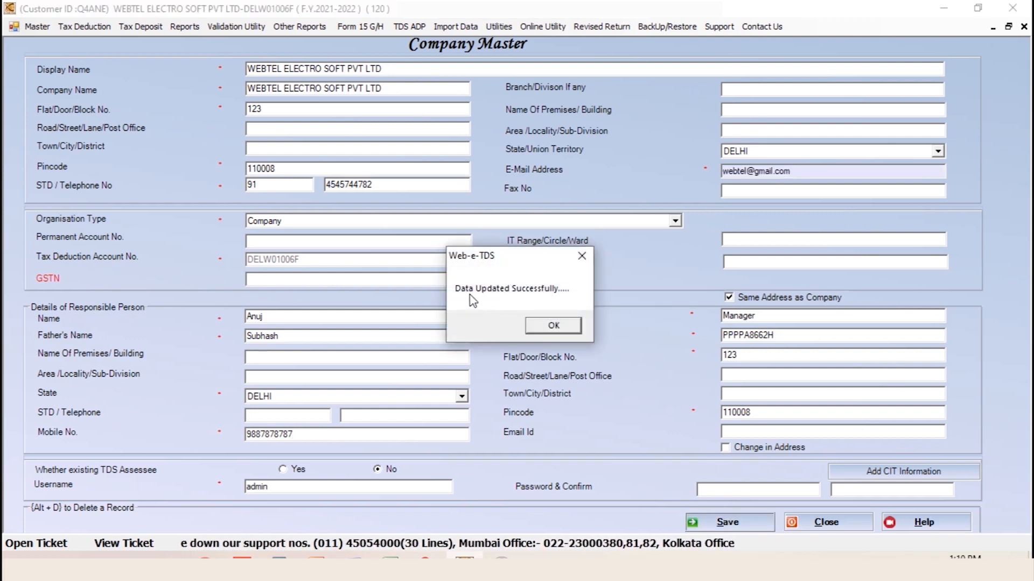
pyautogui.click(551, 325)
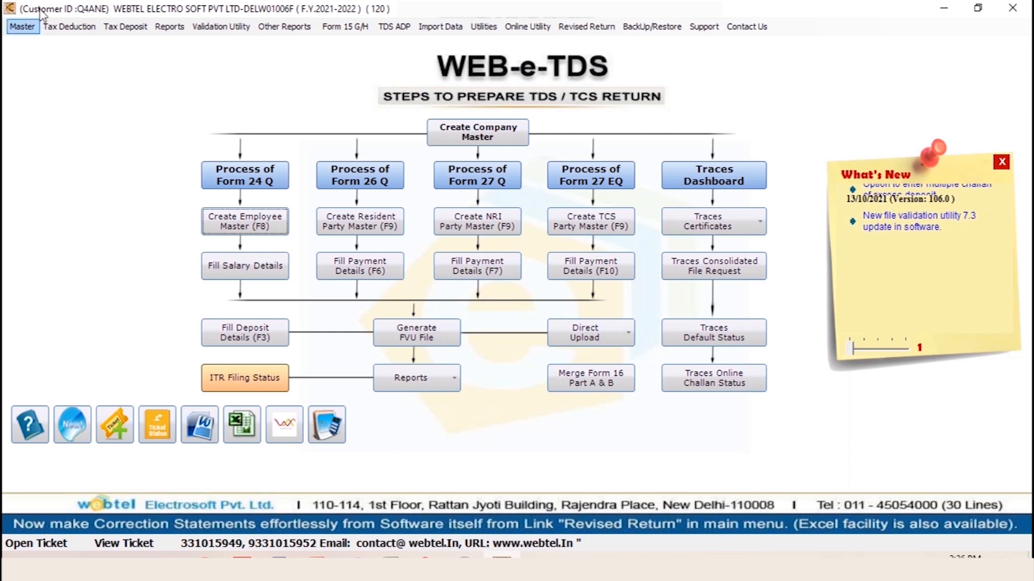
# Search 'webtel' in Master > Select Company and select WEBTEL ELECTRO SOFT PVT LTD
pyautogui.click(22, 27)
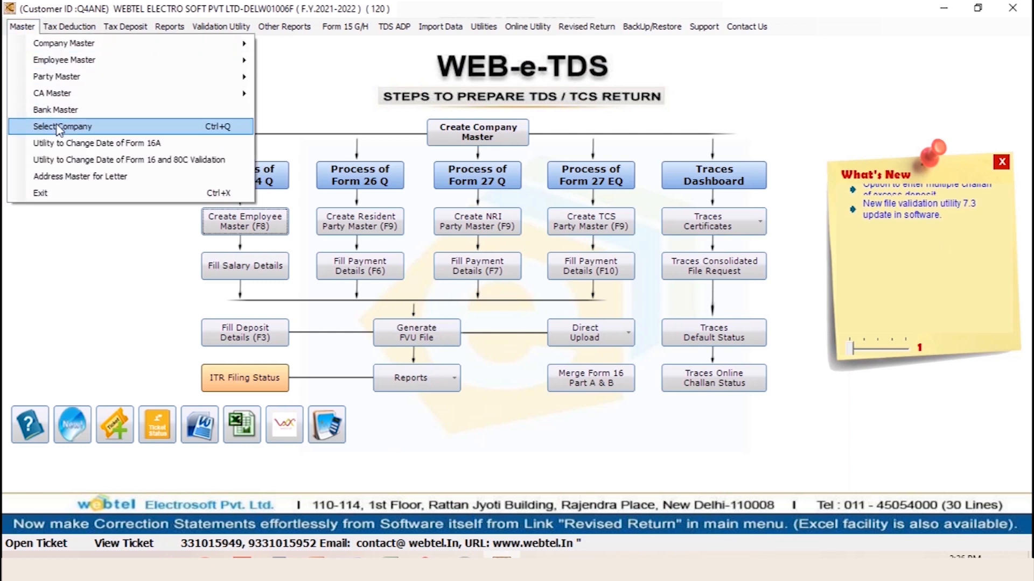
pyautogui.click(171, 128)
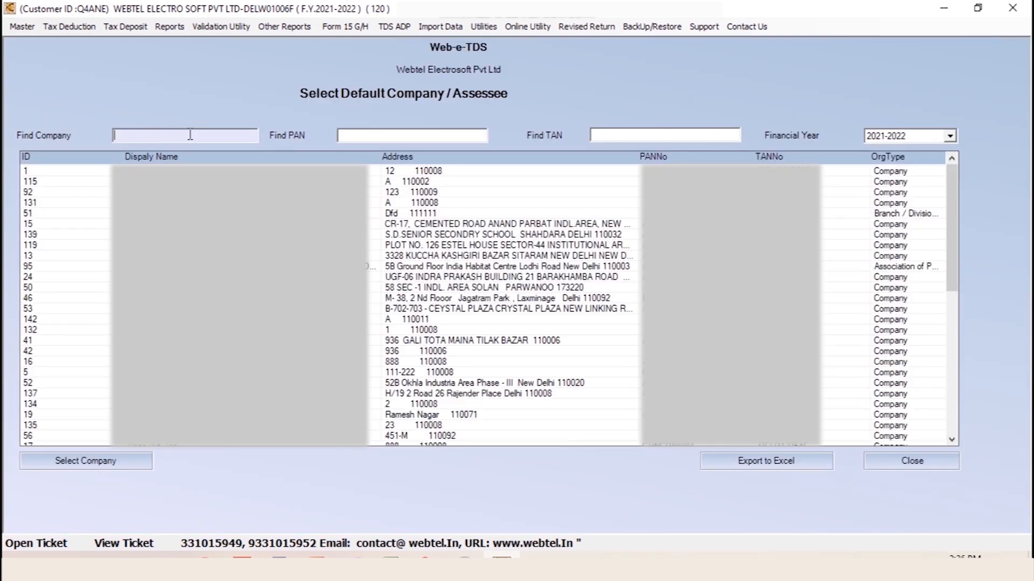
pyautogui.write('webtel')
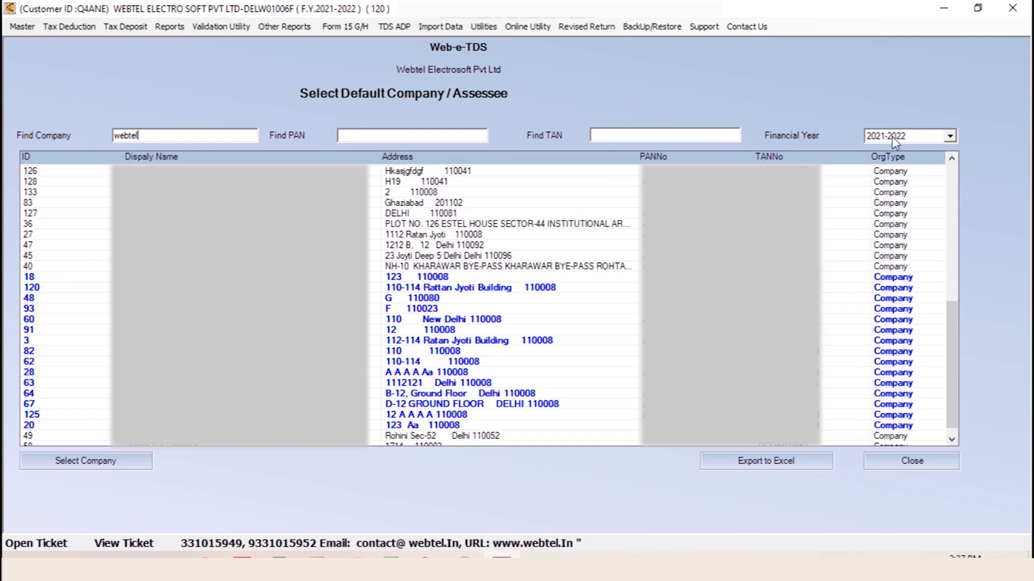
pyautogui.click(448, 287)
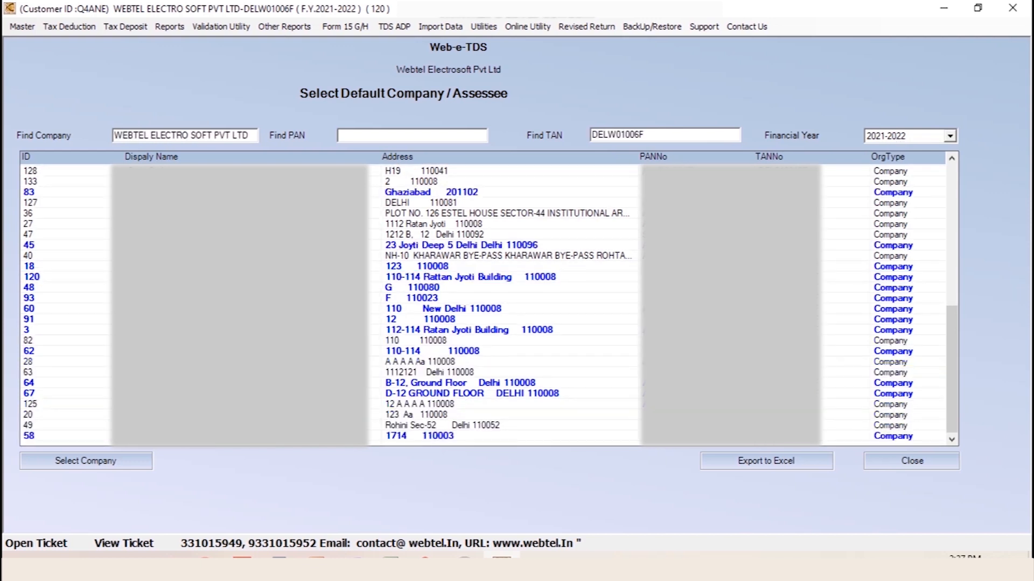
pyautogui.click(448, 277)
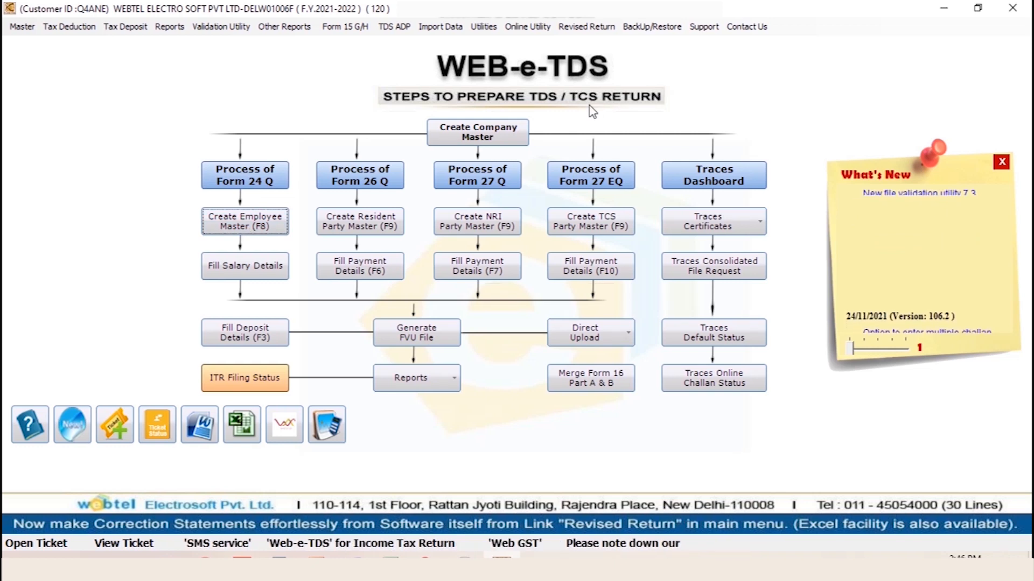
# Create a new employee with the employee's display name and PAN, save it, and confirm
pyautogui.click(245, 228)
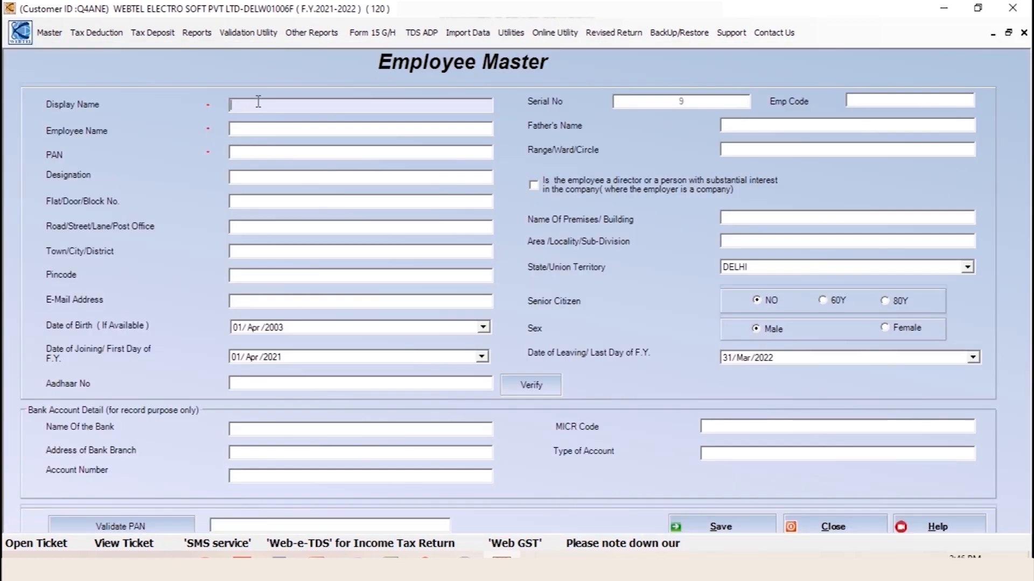
pyautogui.write('Arjun')
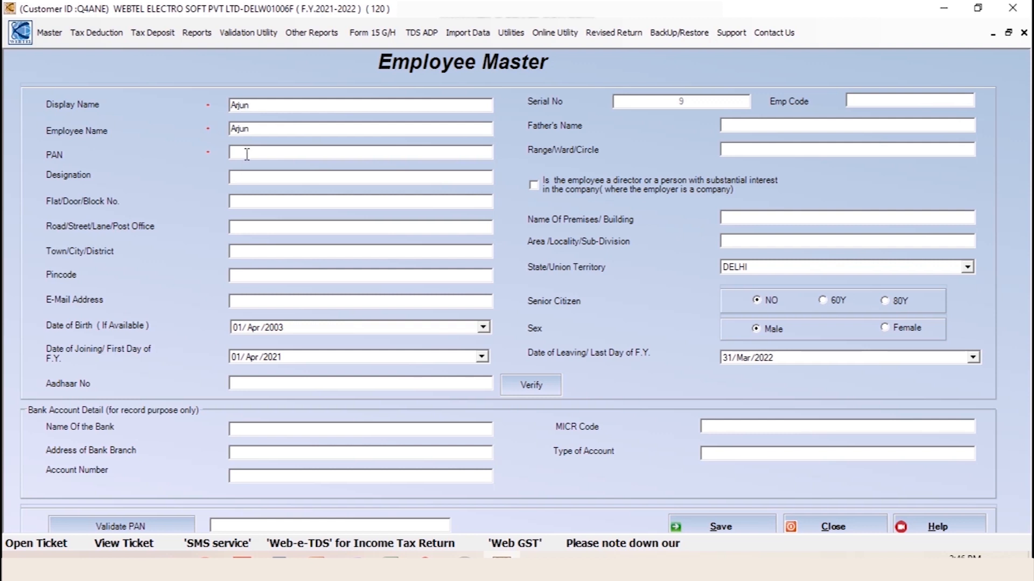
pyautogui.click(247, 153)
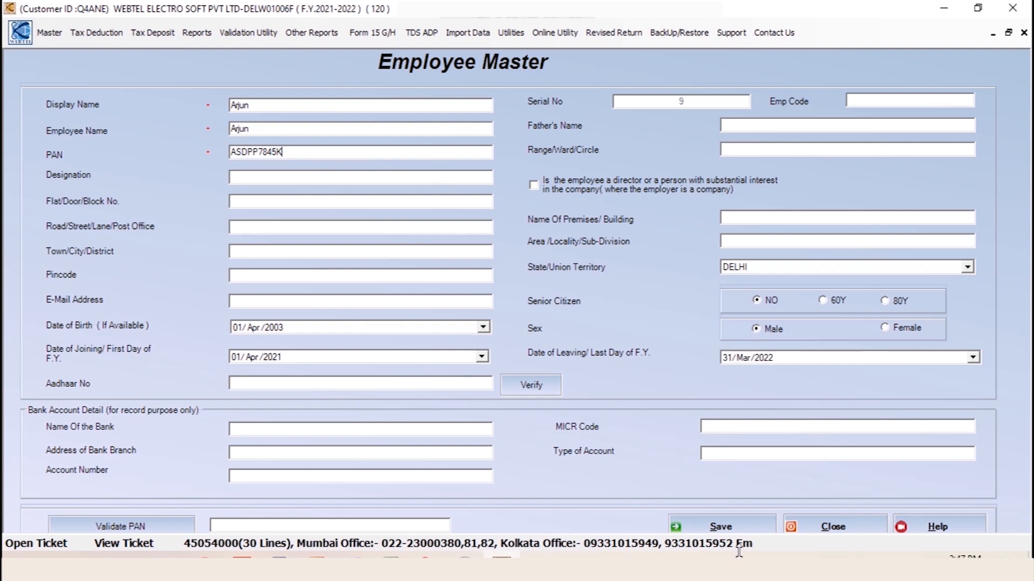
pyautogui.click(735, 530)
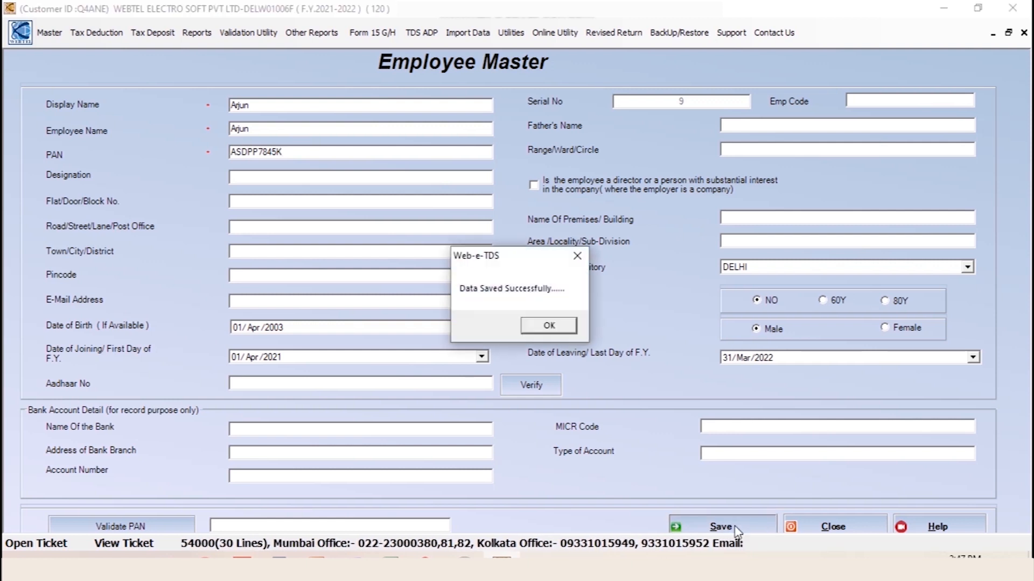
pyautogui.click(562, 329)
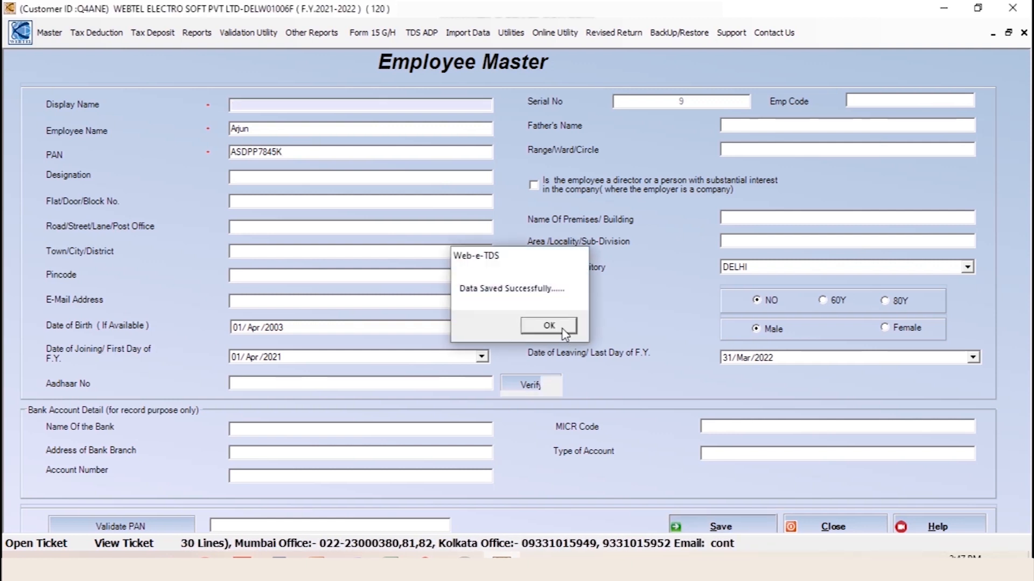
# Close the employee form and bring up the Master menu's employee record options
pyautogui.click(833, 527)
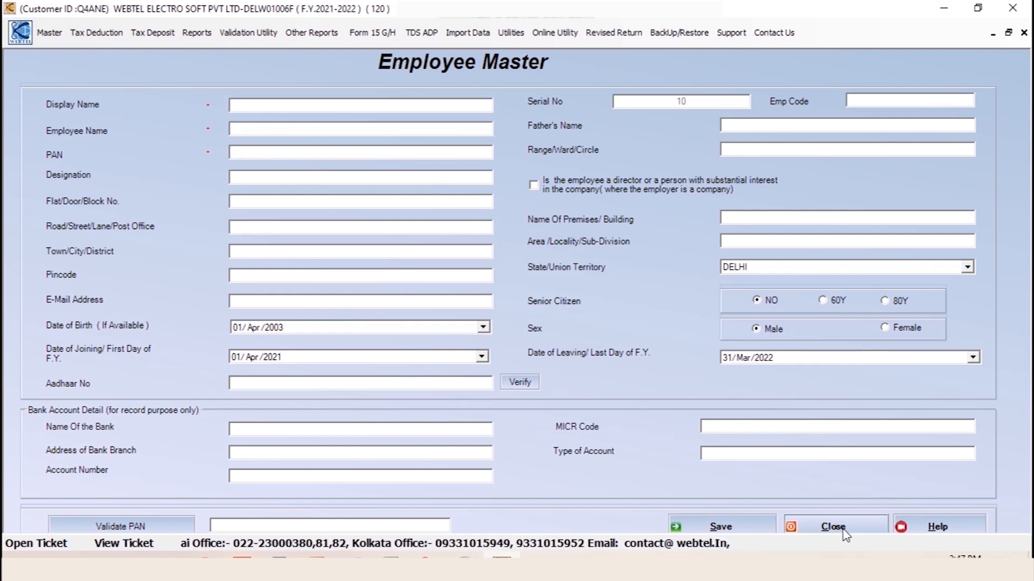
pyautogui.click(29, 27)
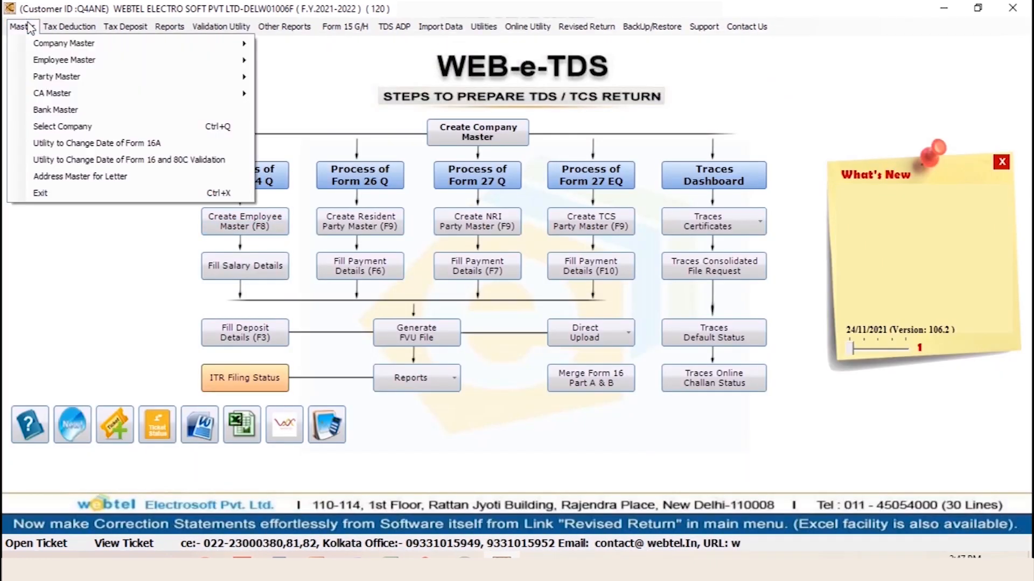
pyautogui.moveTo(162, 59)
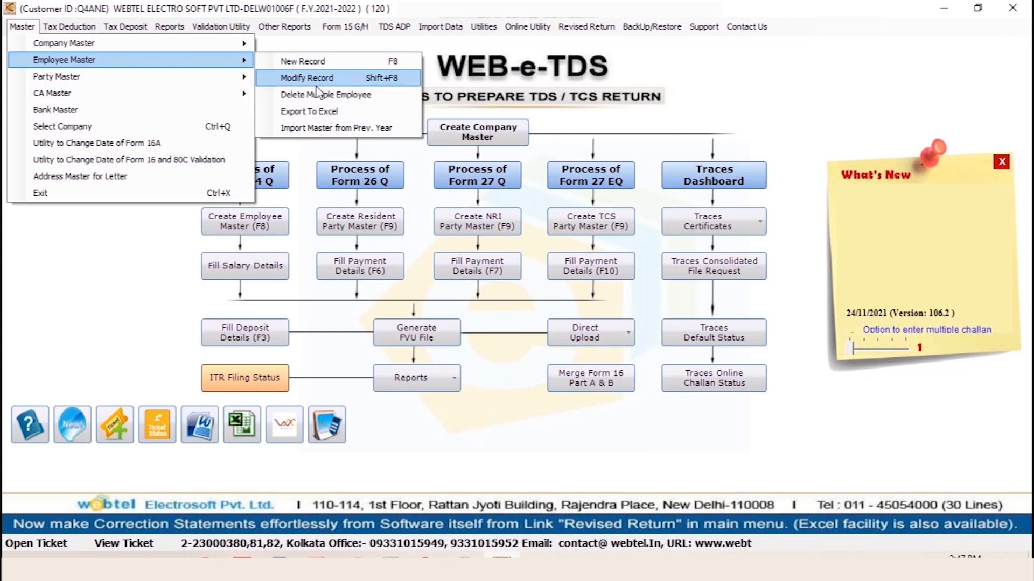
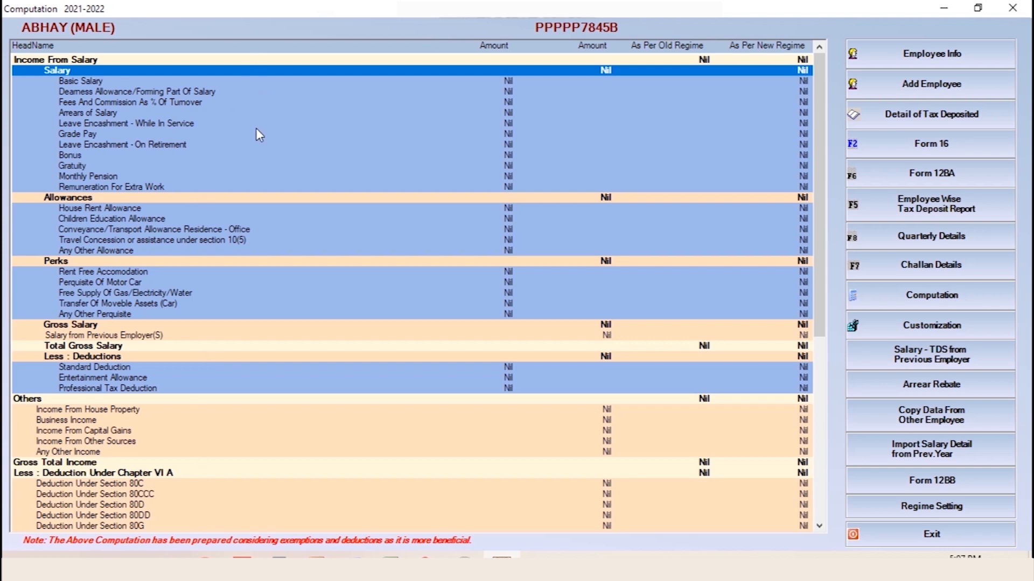
# Enter Basic Salary of 150000 per month, with autofill off so December alone is 160000
pyautogui.doubleClick(507, 83)
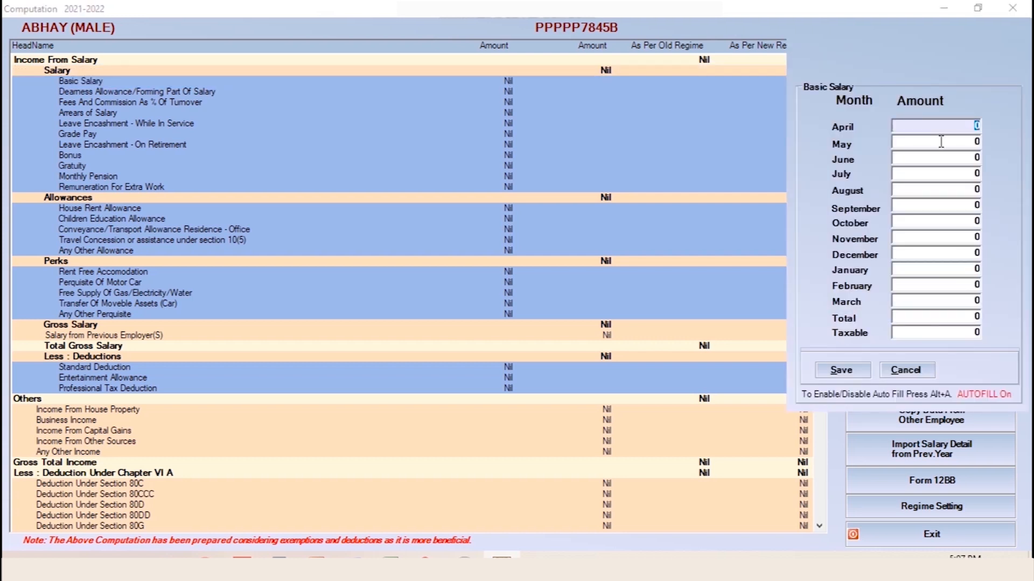
pyautogui.write('1500')
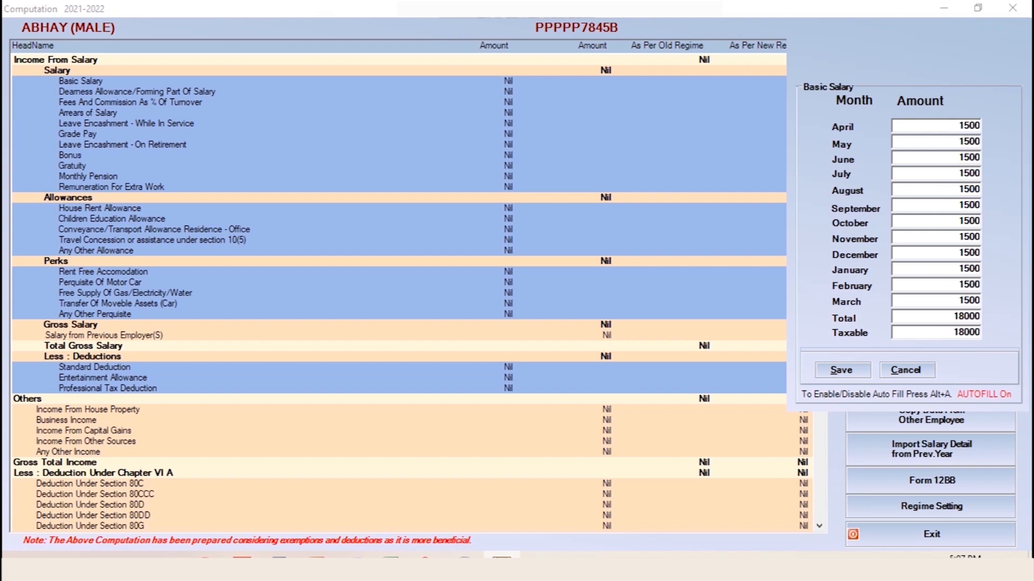
pyautogui.write('0')
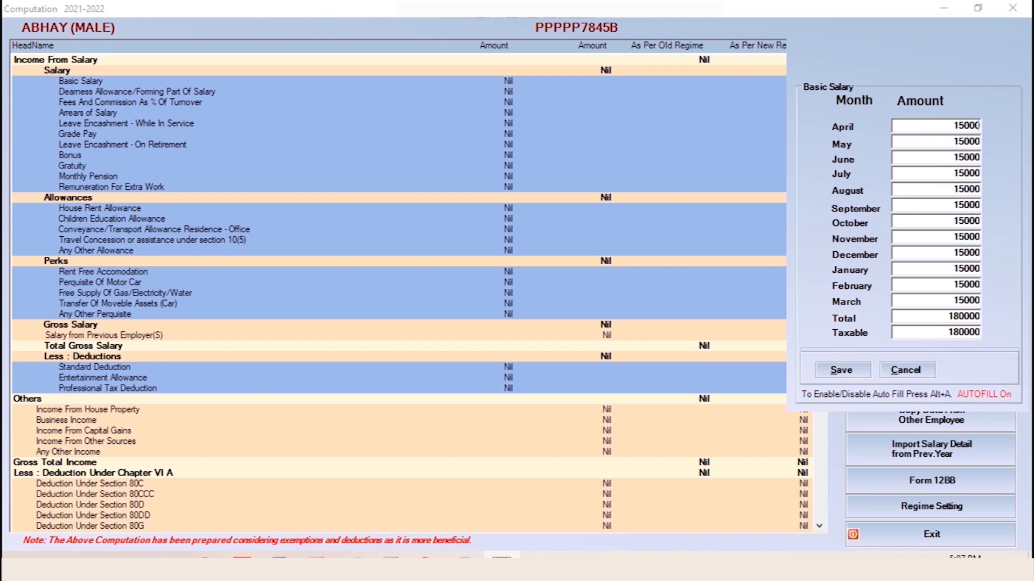
pyautogui.write('0')
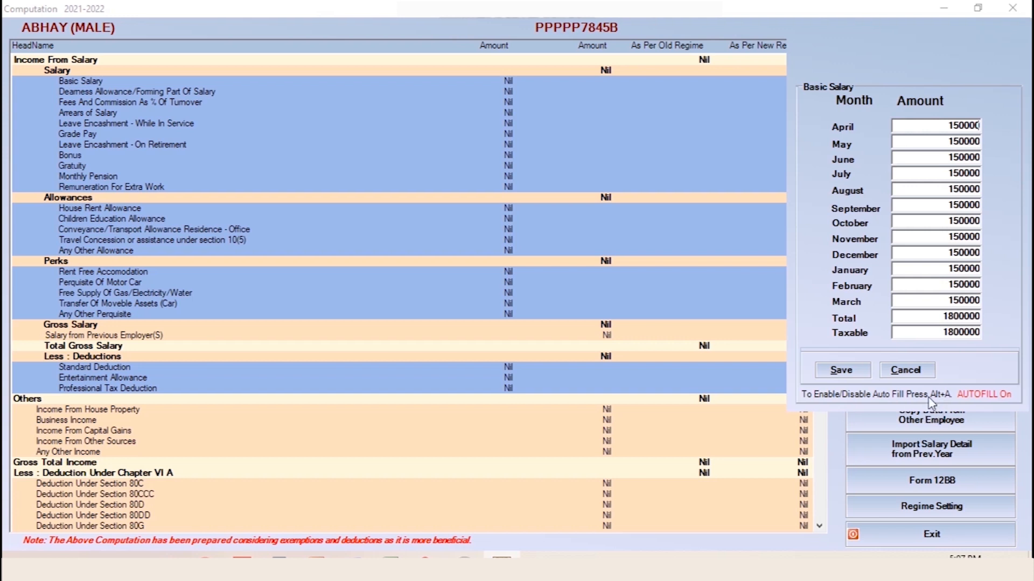
pyautogui.click(937, 253)
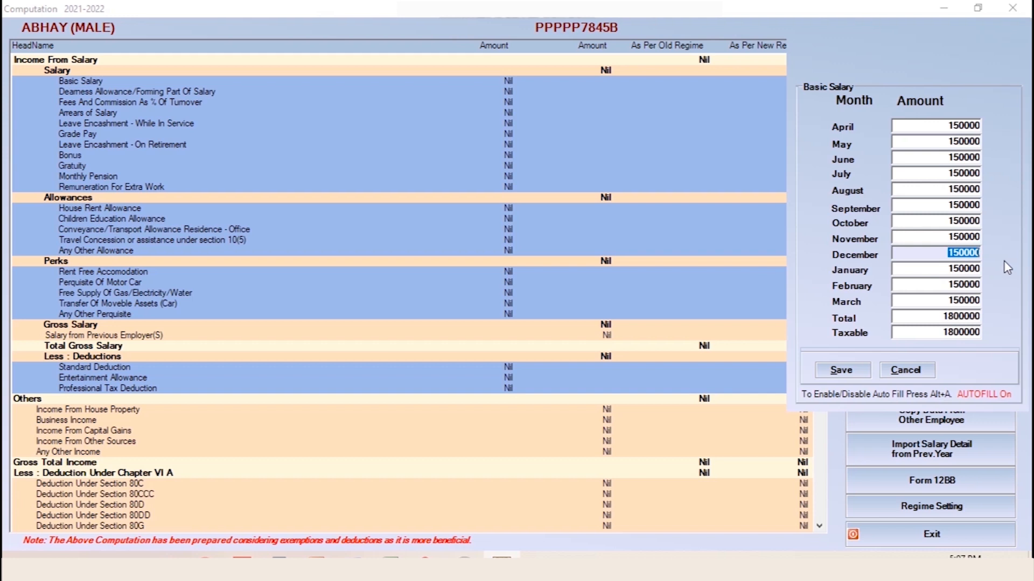
pyautogui.hotkey('alt', 'a')
pyautogui.write('160000')
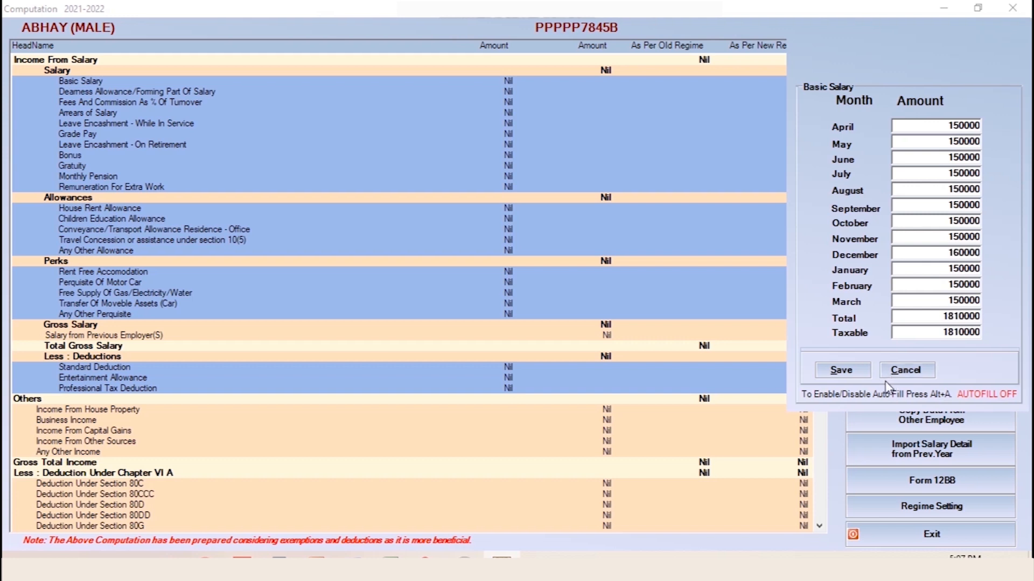
pyautogui.click(860, 371)
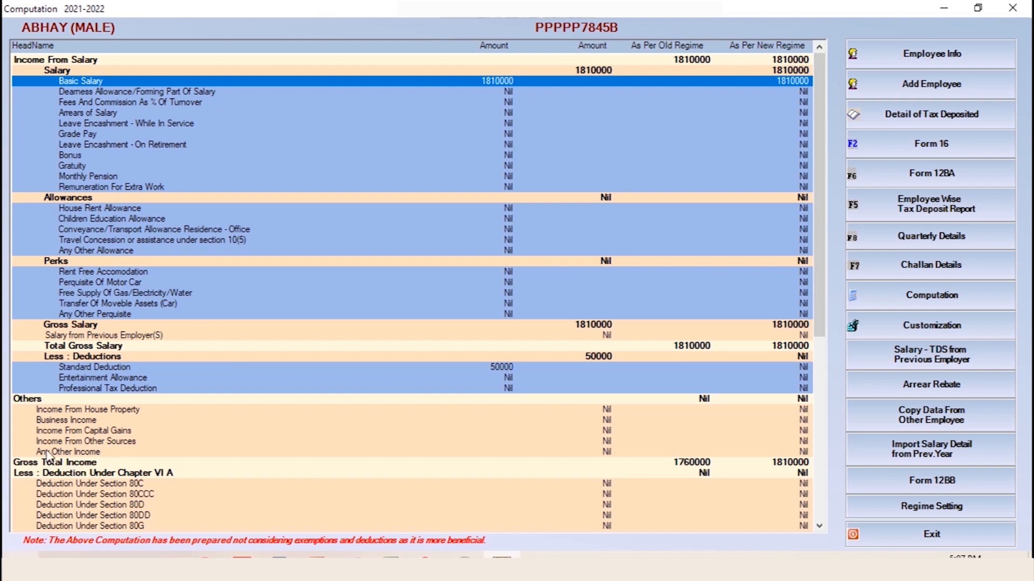
# Record monthly House Rent Allowance of 16000 received and 9500 rent paid, and save
pyautogui.doubleClick(102, 210)
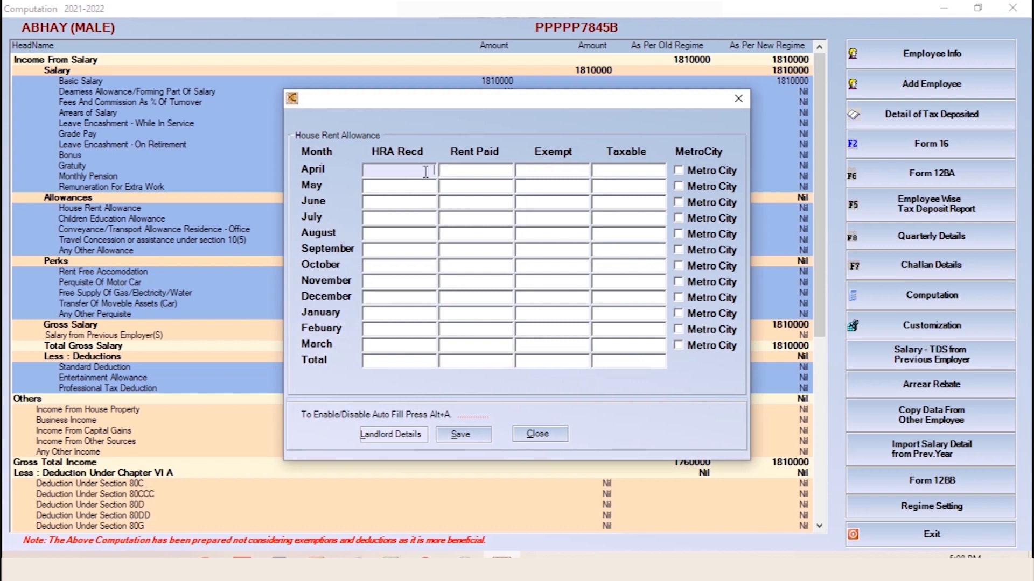
pyautogui.click(425, 171)
pyautogui.write('16000')
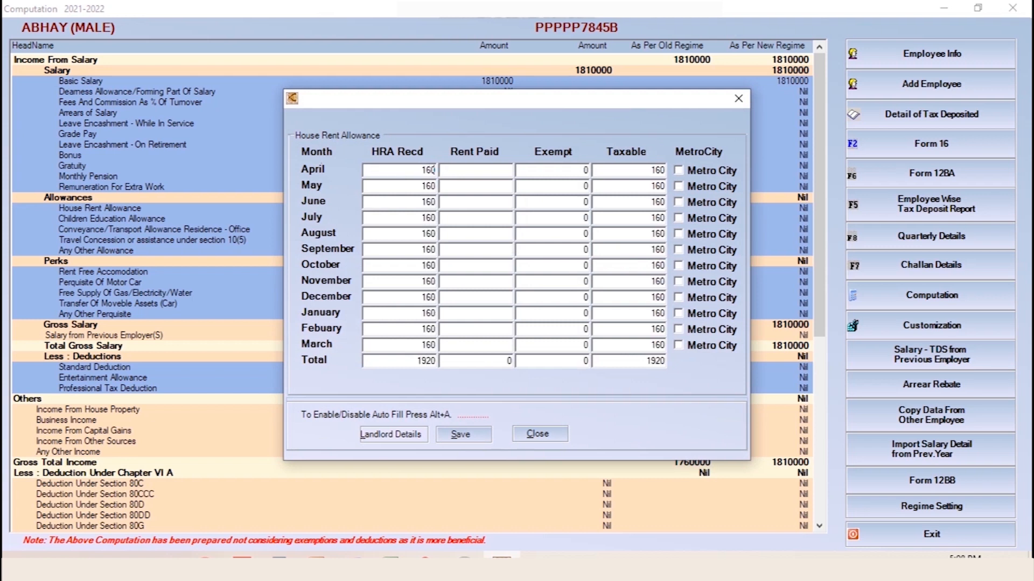
pyautogui.click(485, 171)
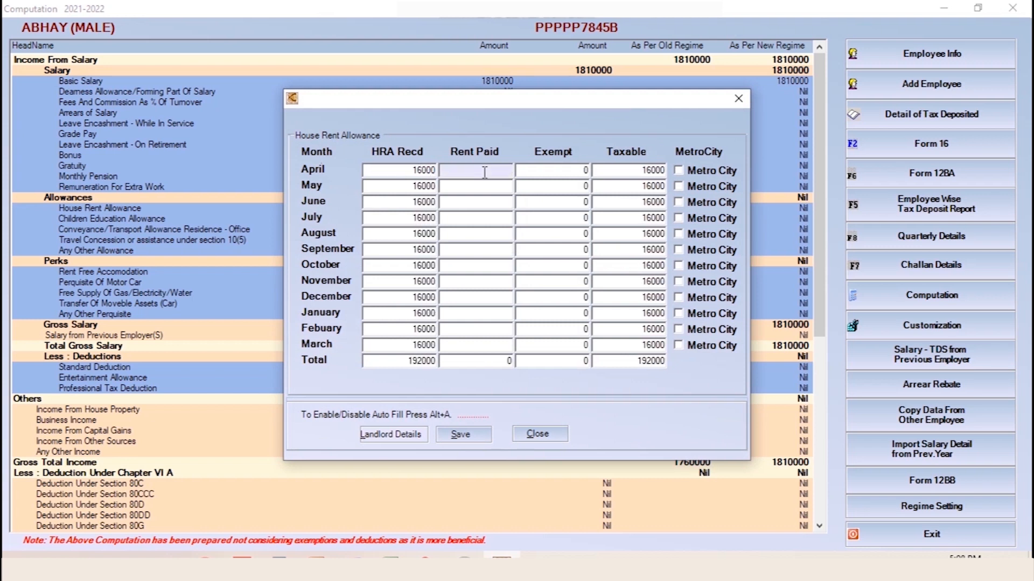
pyautogui.write('9500')
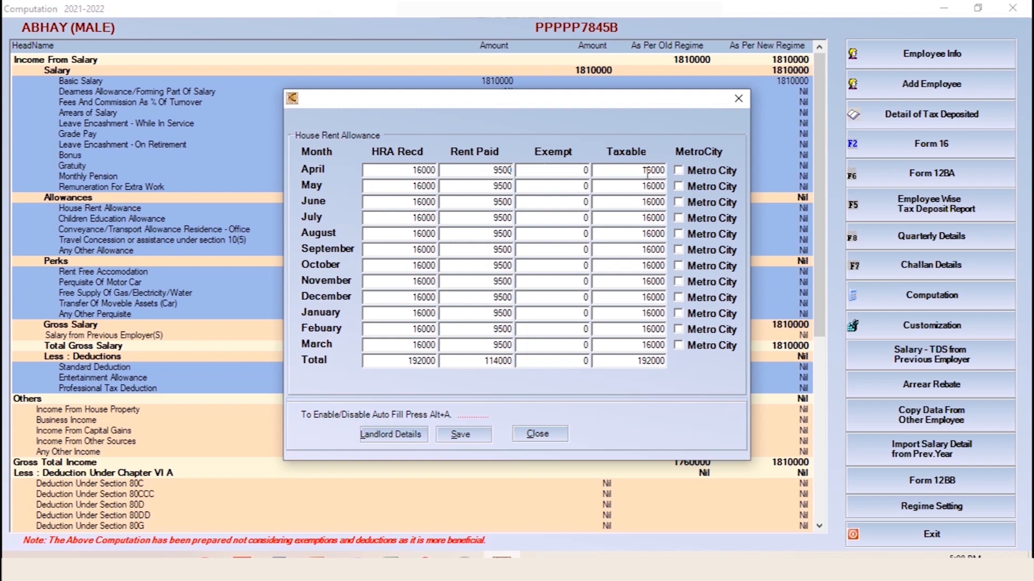
pyautogui.click(485, 440)
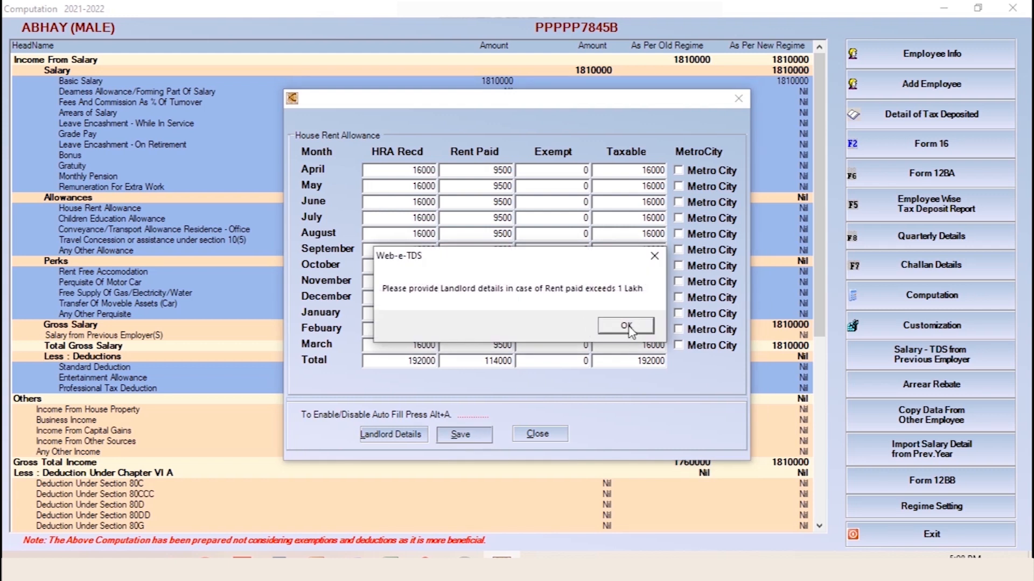
# Dismiss the landlord-details warning and reopen the House Rent Allowance monthly entry
pyautogui.click(626, 326)
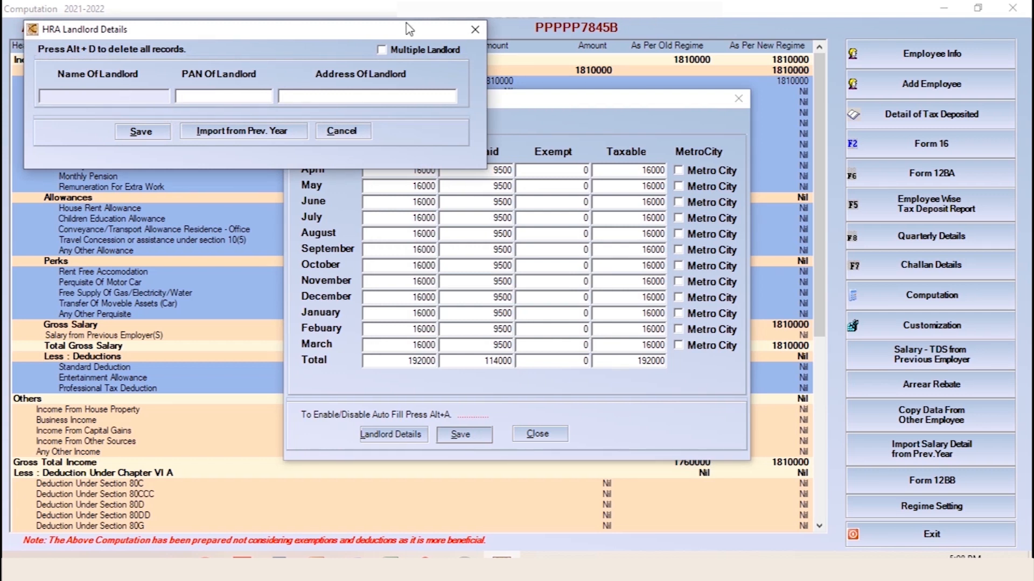
pyautogui.click(476, 30)
pyautogui.click(464, 555)
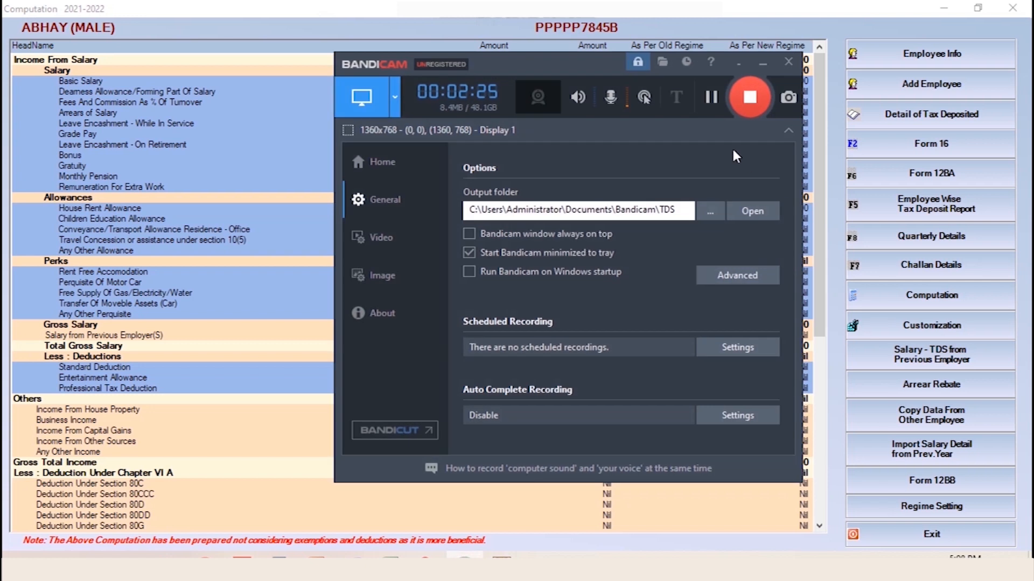
pyautogui.click(762, 63)
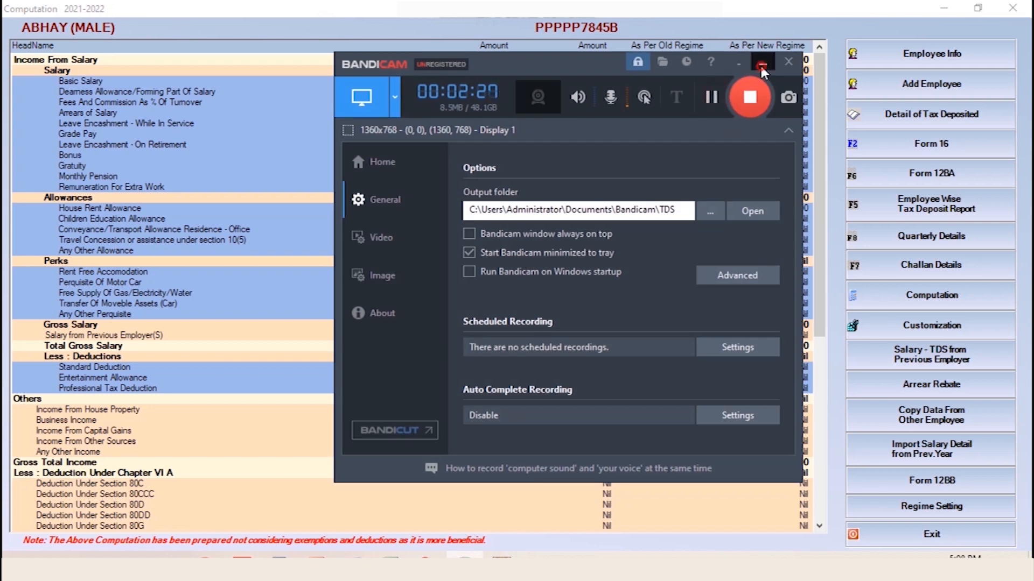
pyautogui.doubleClick(560, 212)
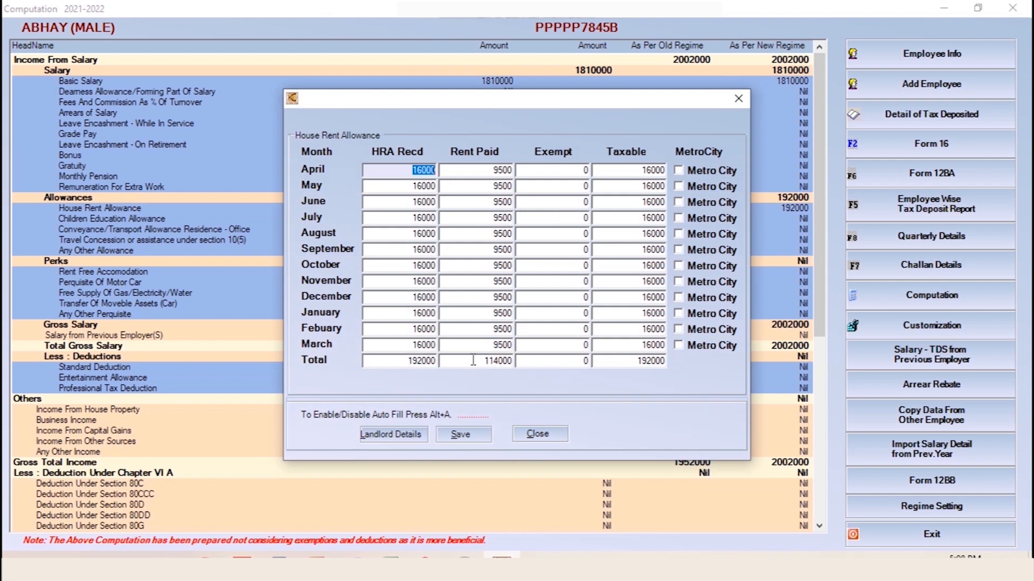
# Save the landlord's name, PAN and address, then save the HRA figures again
pyautogui.click(419, 437)
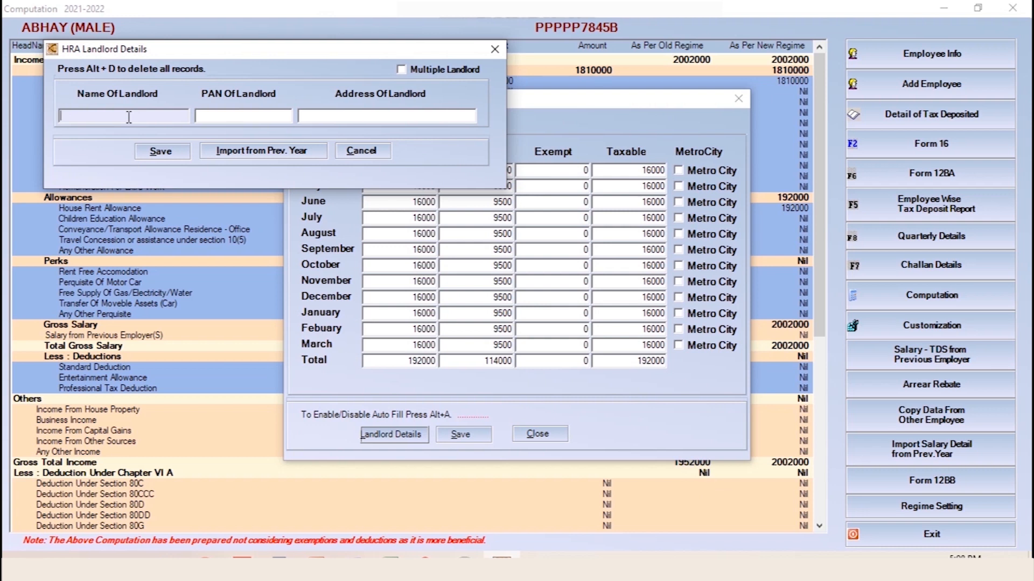
pyautogui.write('A')
pyautogui.click(234, 116)
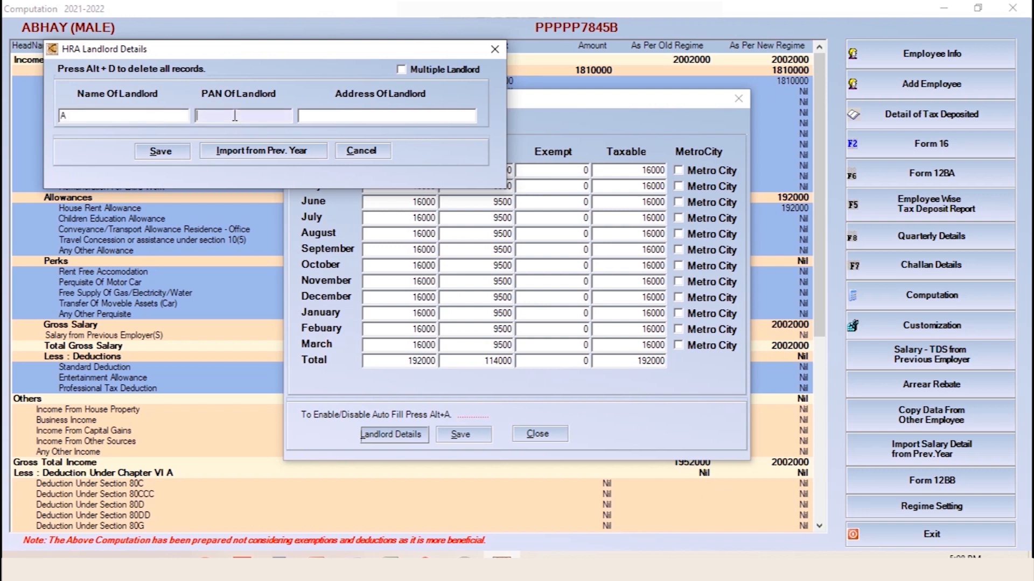
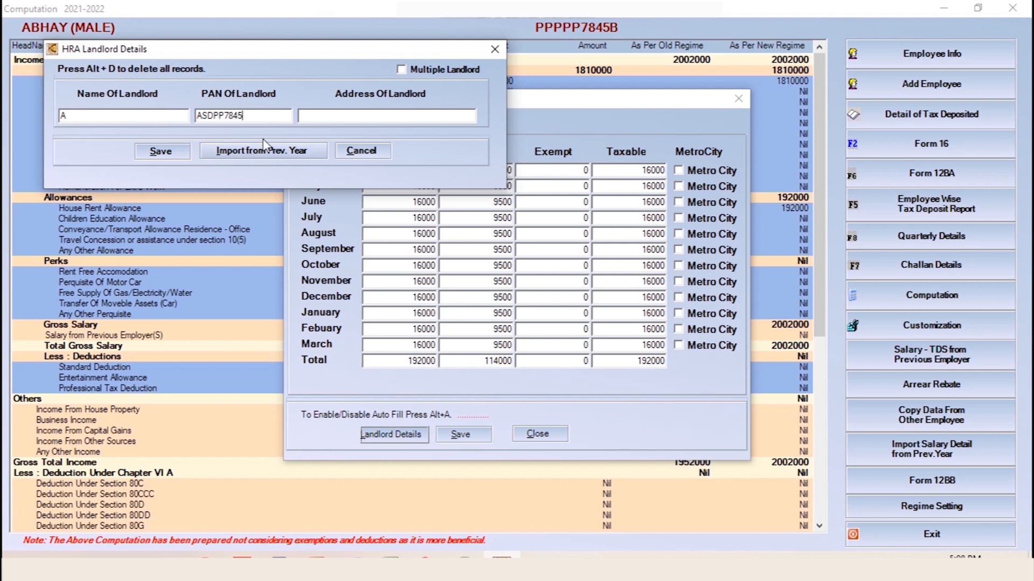
pyautogui.press('Tab')
pyautogui.write('s')
pyautogui.click(162, 152)
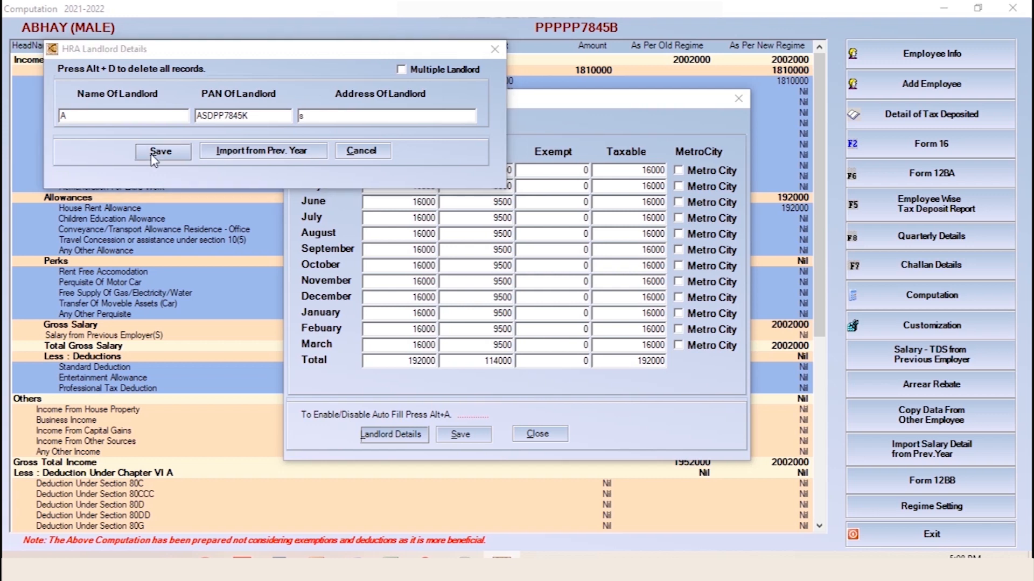
pyautogui.click(551, 326)
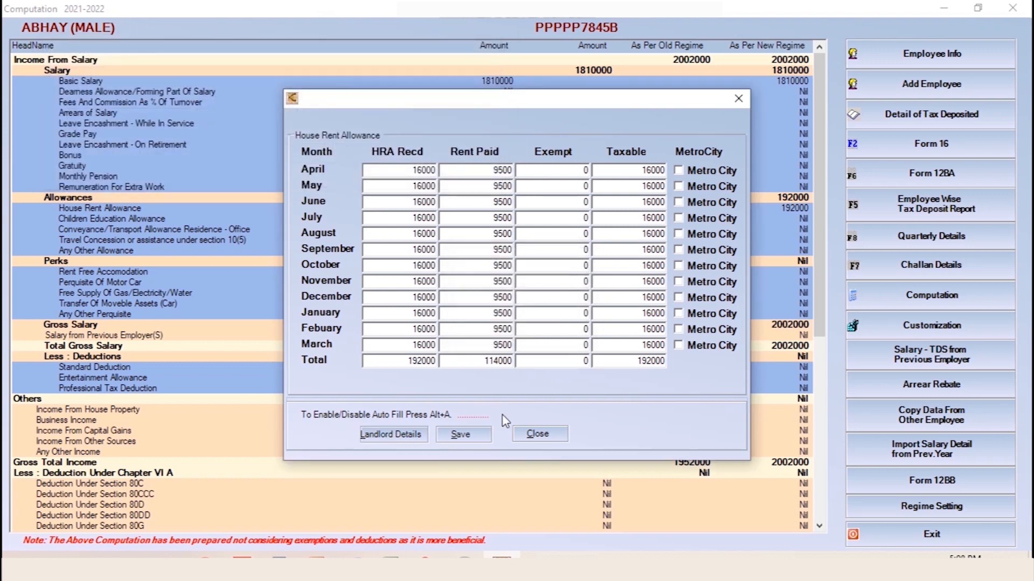
pyautogui.click(460, 434)
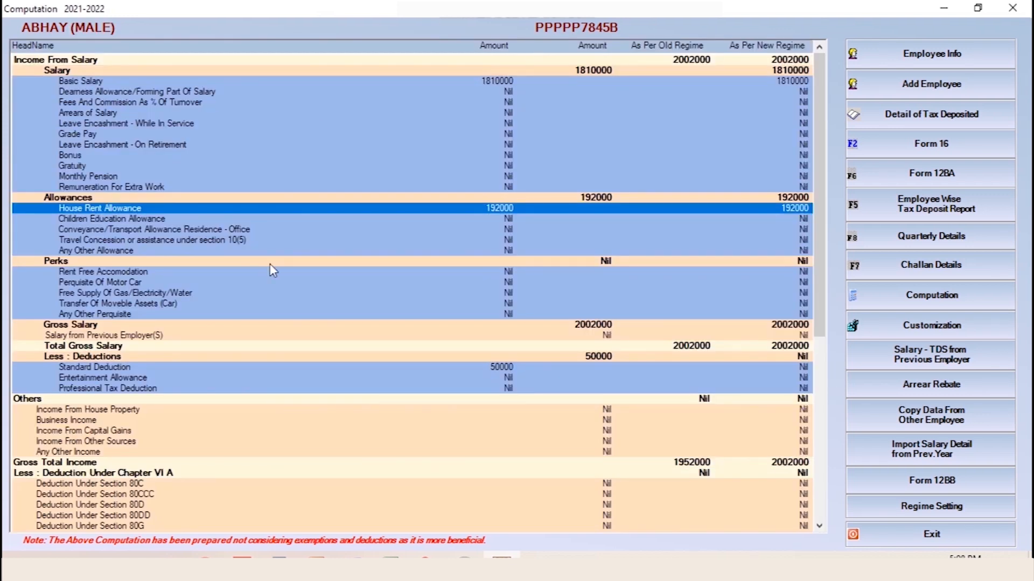
pyautogui.click(502, 234)
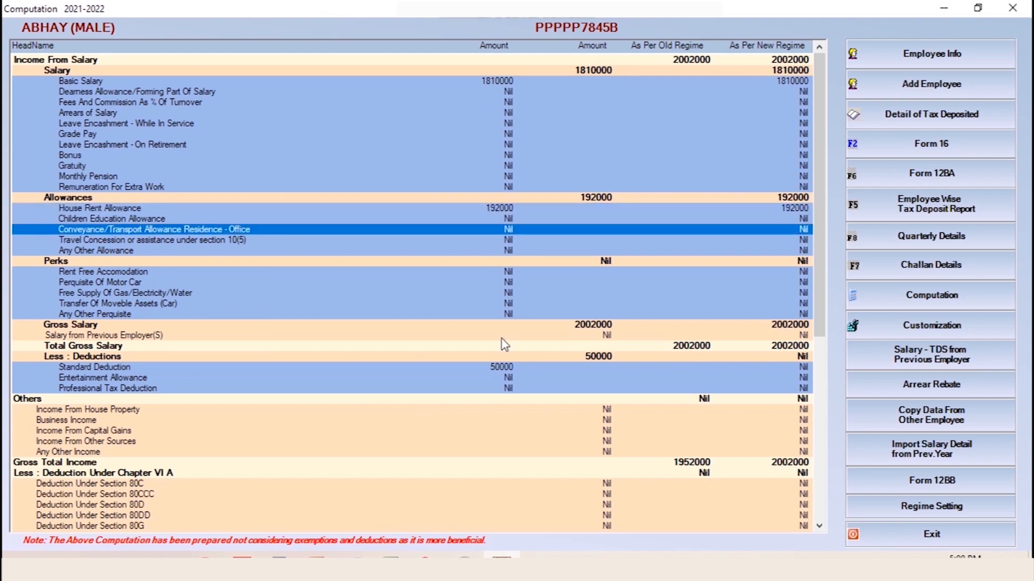
pyautogui.scroll(-2, 501, 339)
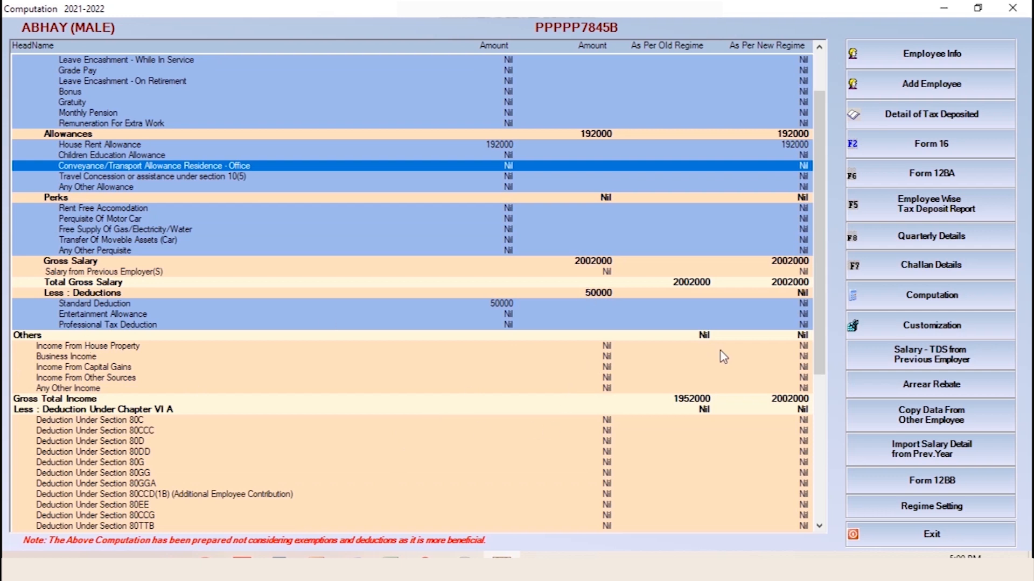
pyautogui.scroll(-3, 718, 437)
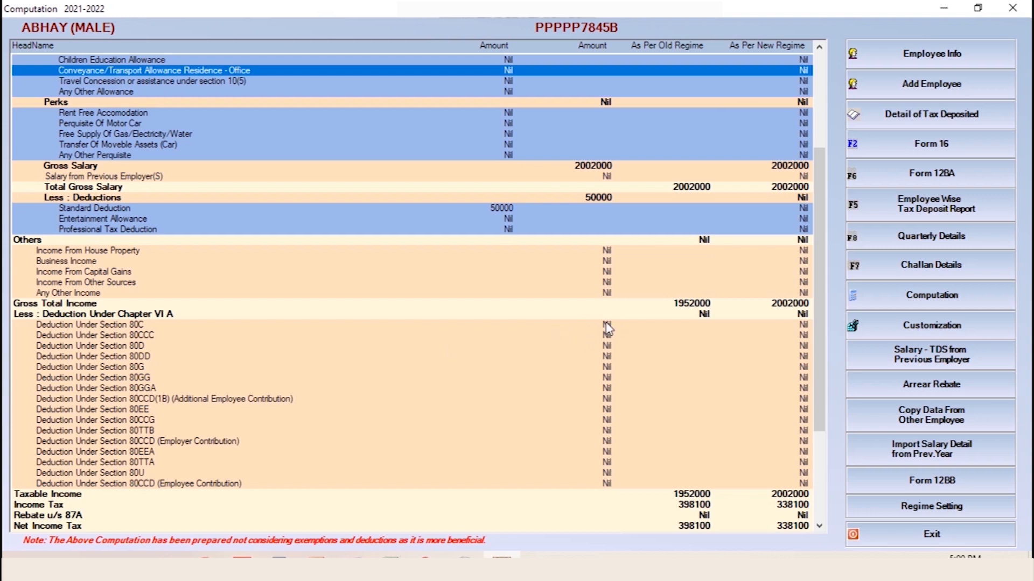
# Add a 150000 Life Insurance investment under Section 80C in April and save
pyautogui.doubleClick(153, 326)
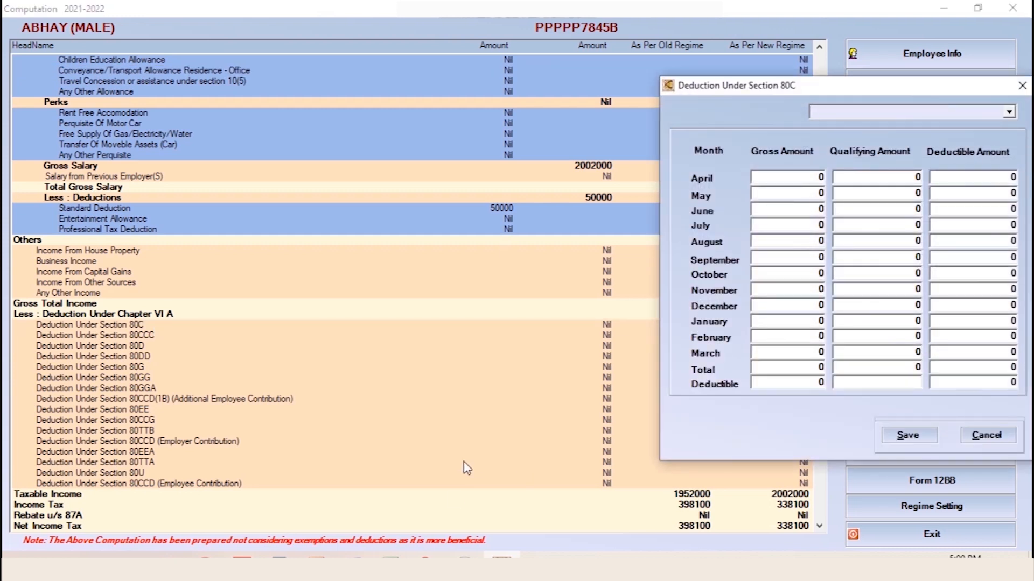
pyautogui.click(1009, 112)
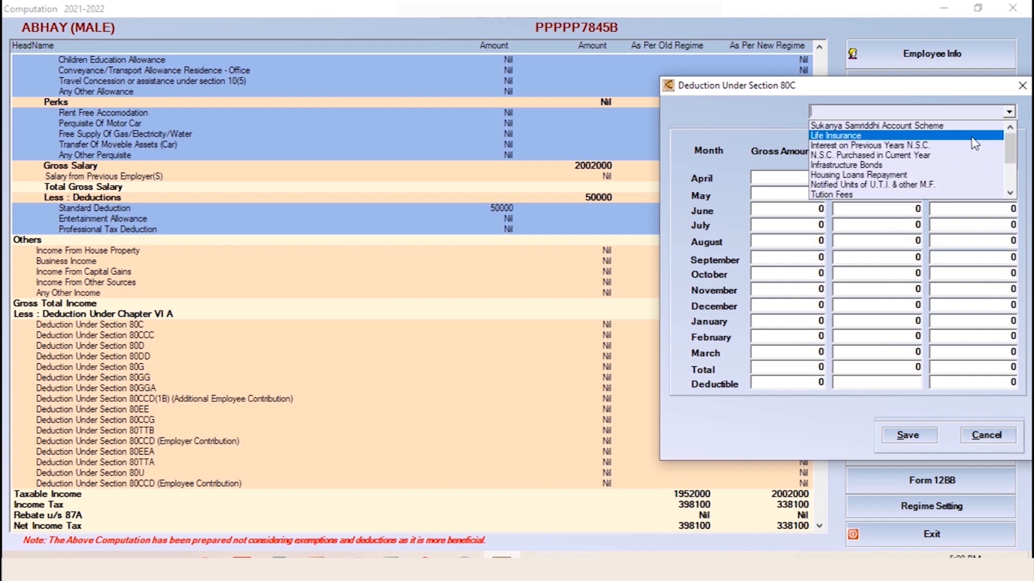
pyautogui.click(934, 137)
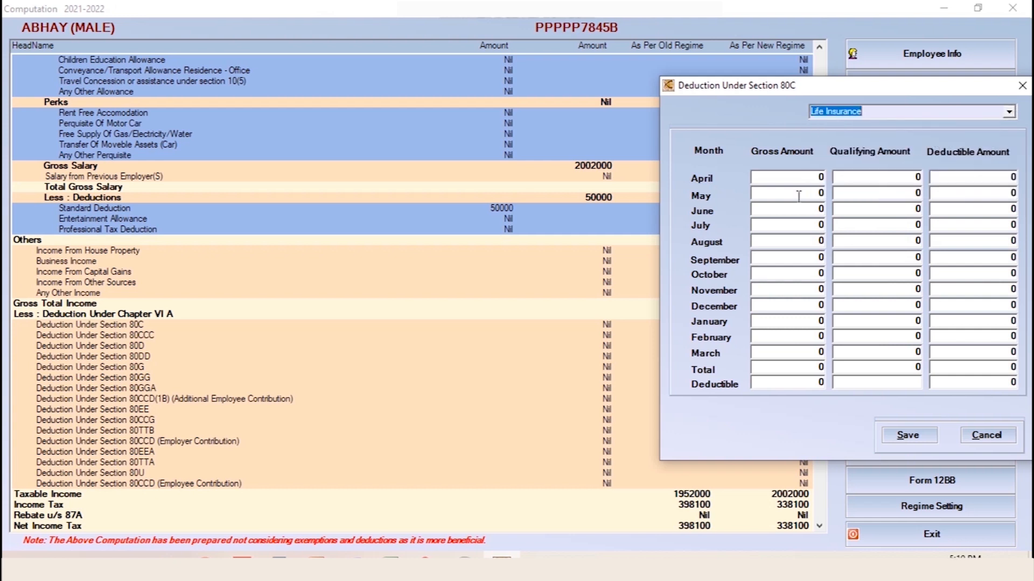
pyautogui.click(797, 180)
pyautogui.write('150000')
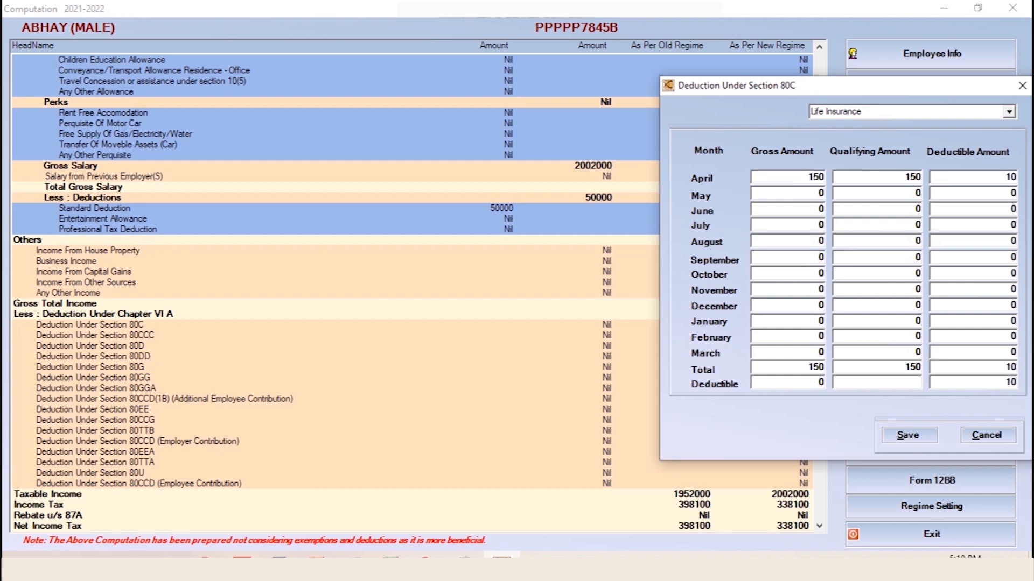
pyautogui.click(906, 436)
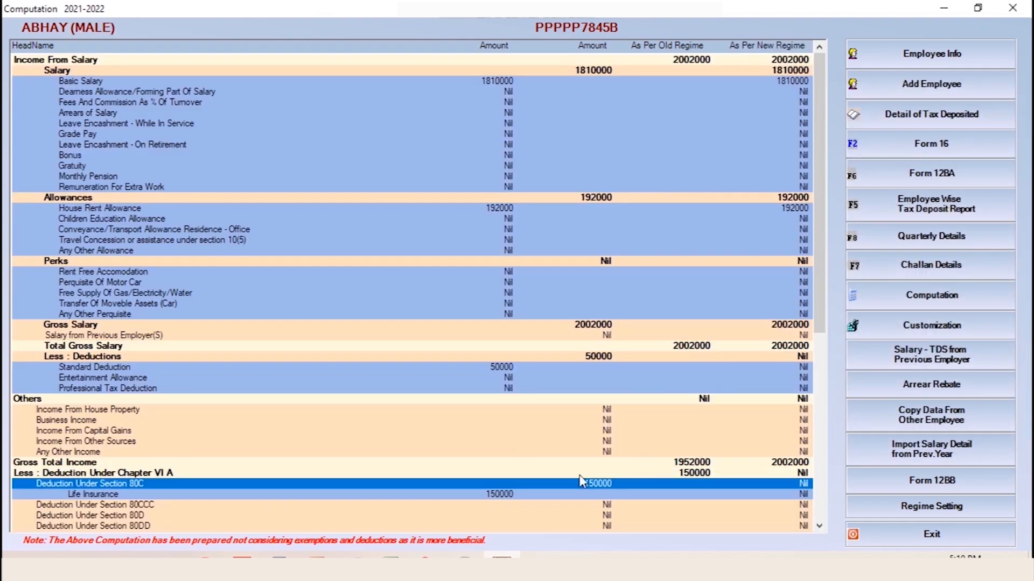
# Review the Beneficial Tax Due figure, then open the employee-wise Regime Setting window
pyautogui.scroll(-10, 582, 479)
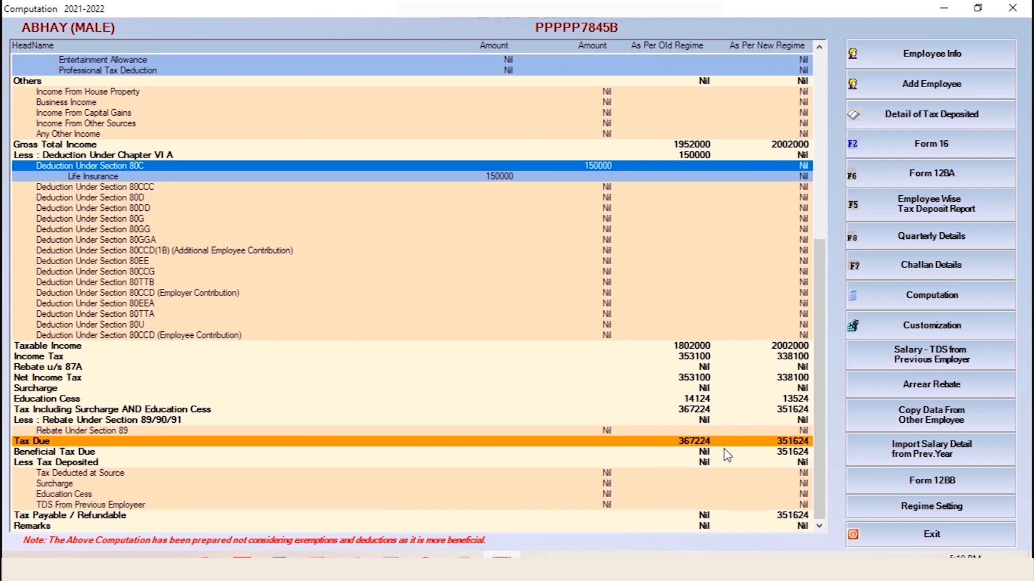
pyautogui.click(797, 455)
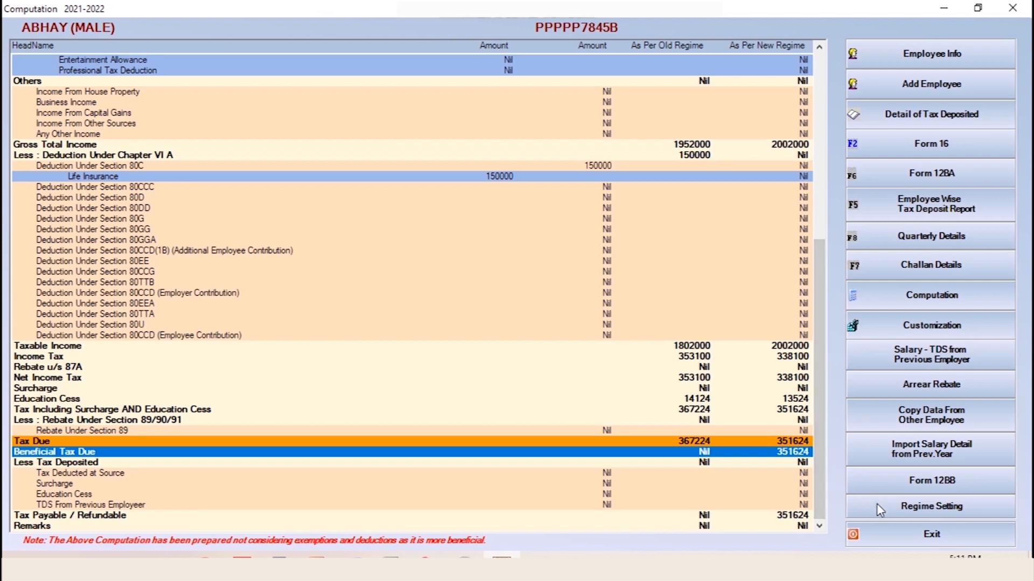
pyautogui.click(908, 513)
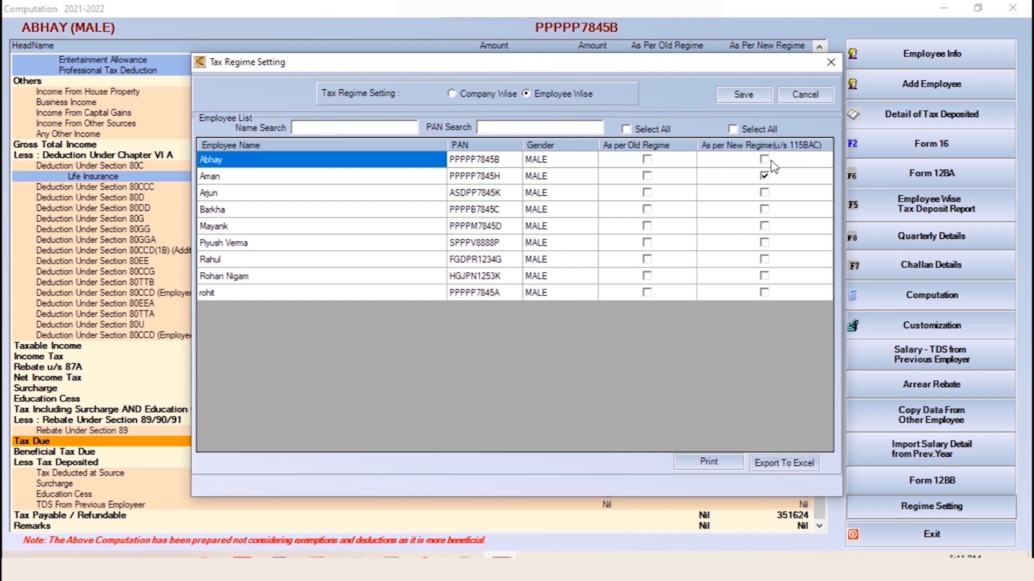
# Save the employee on the old tax regime, then close the computation and employee list
pyautogui.click(648, 160)
pyautogui.click(647, 159)
pyautogui.click(727, 98)
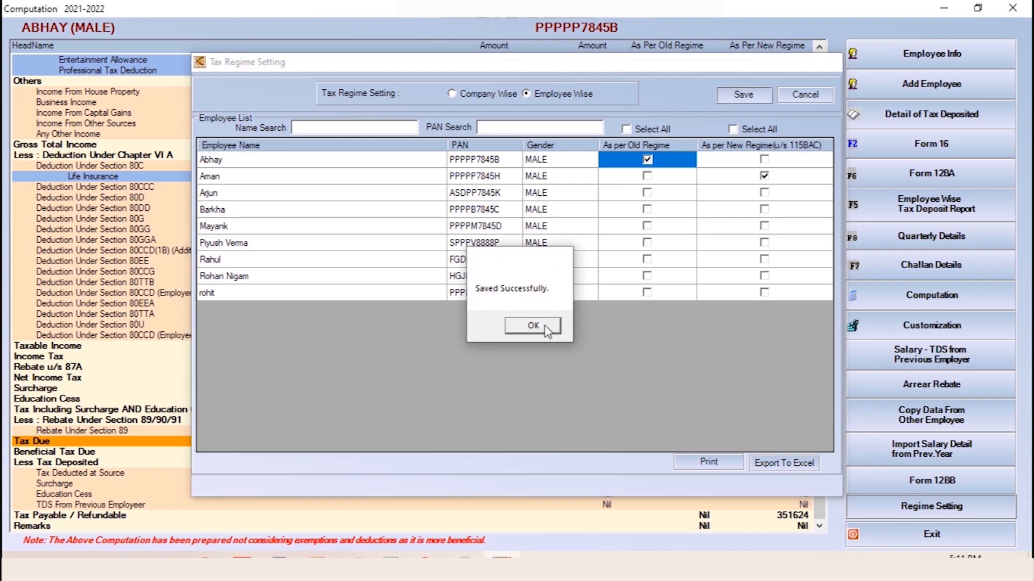
pyautogui.click(544, 327)
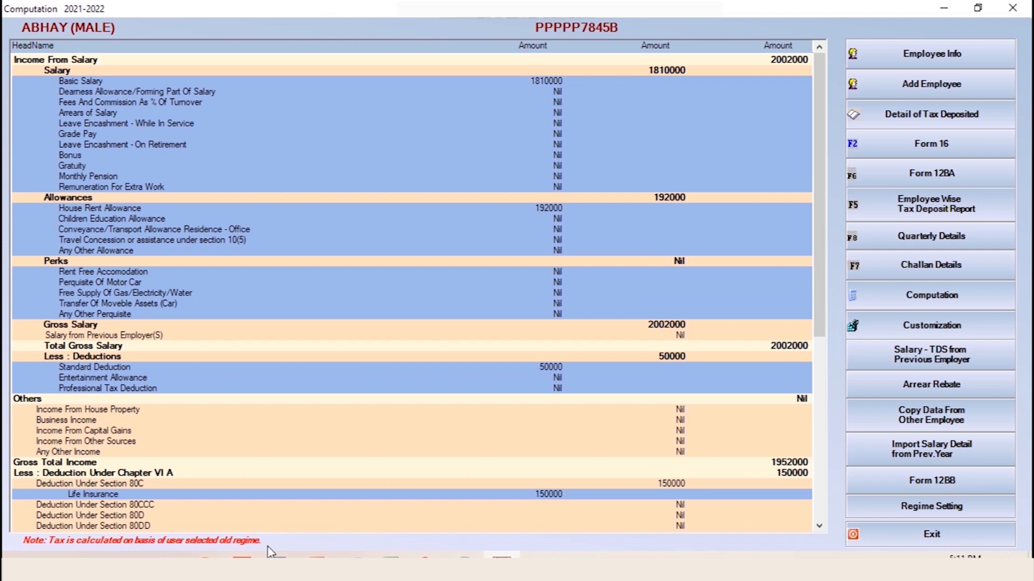
pyautogui.moveTo(818, 277); pyautogui.dragTo(804, 497)
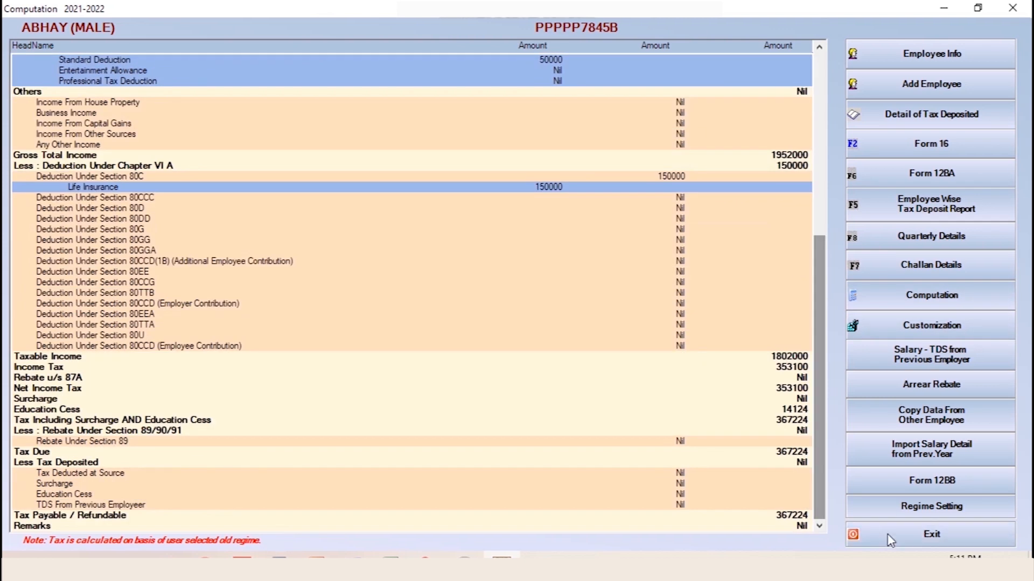
pyautogui.click(889, 539)
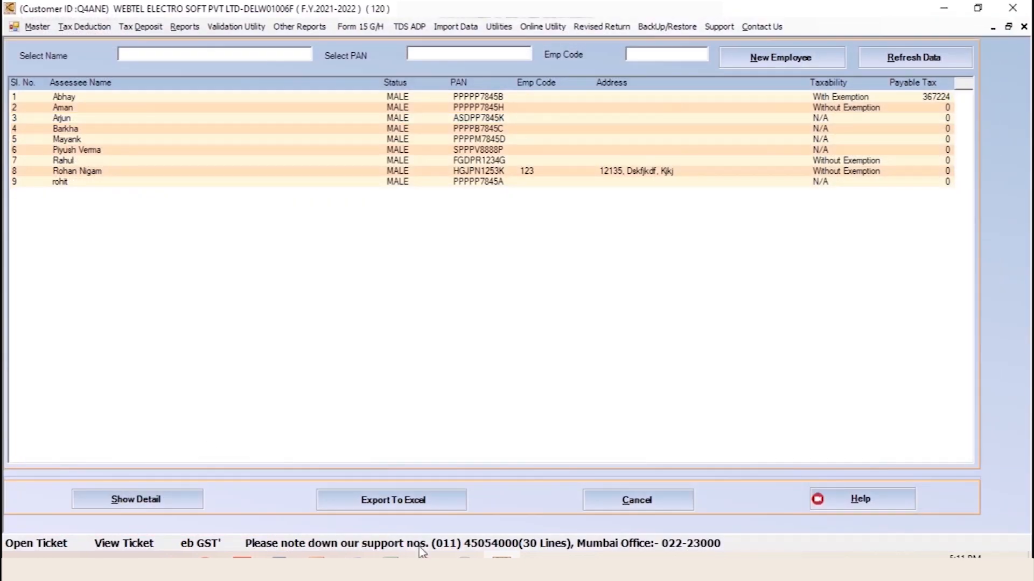
pyautogui.click(627, 506)
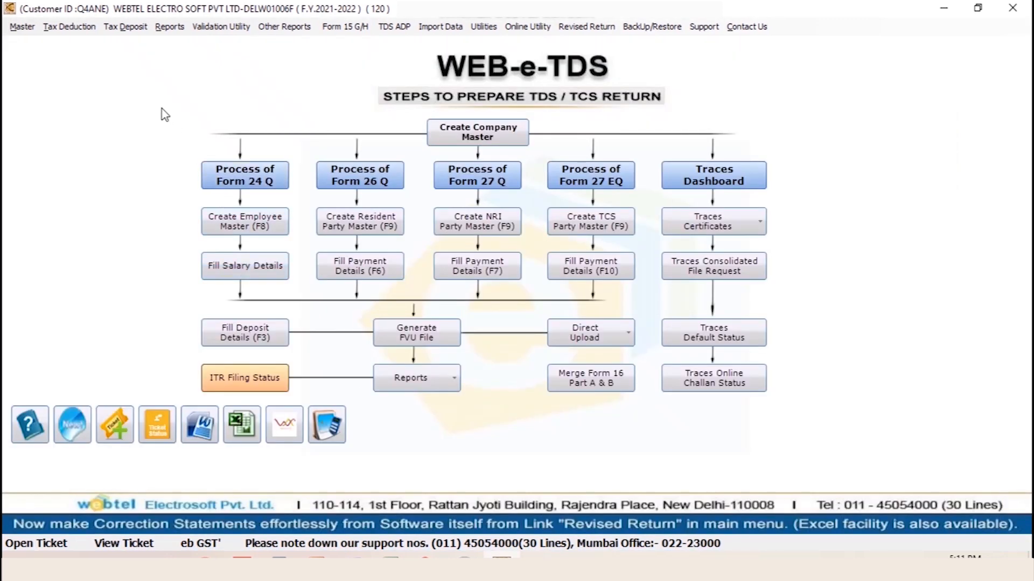
# Create a section 192 challan for April 2021 salary, deposited 07/May/2021, with amounts filled from deductions
pyautogui.click(123, 30)
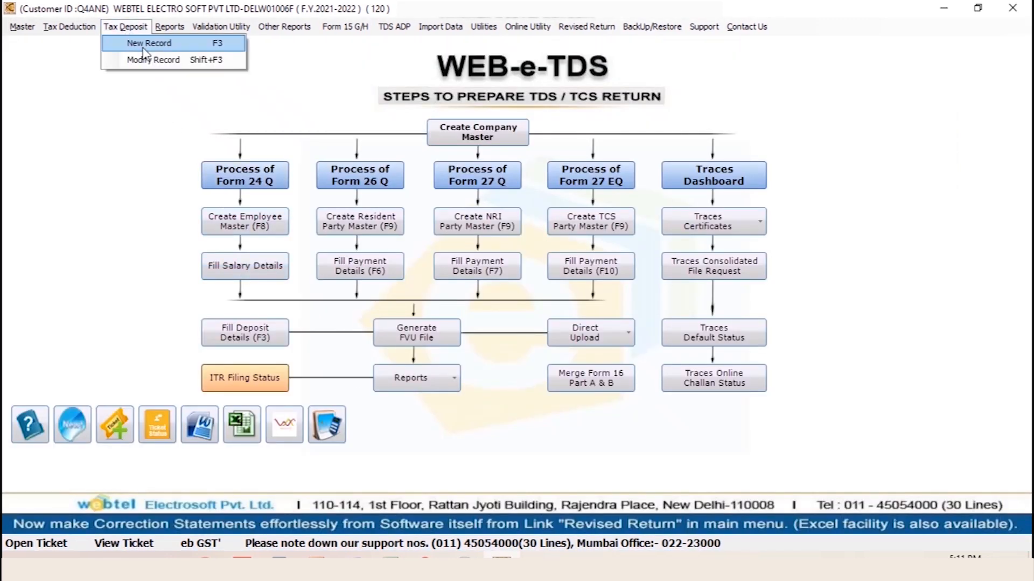
pyautogui.click(215, 47)
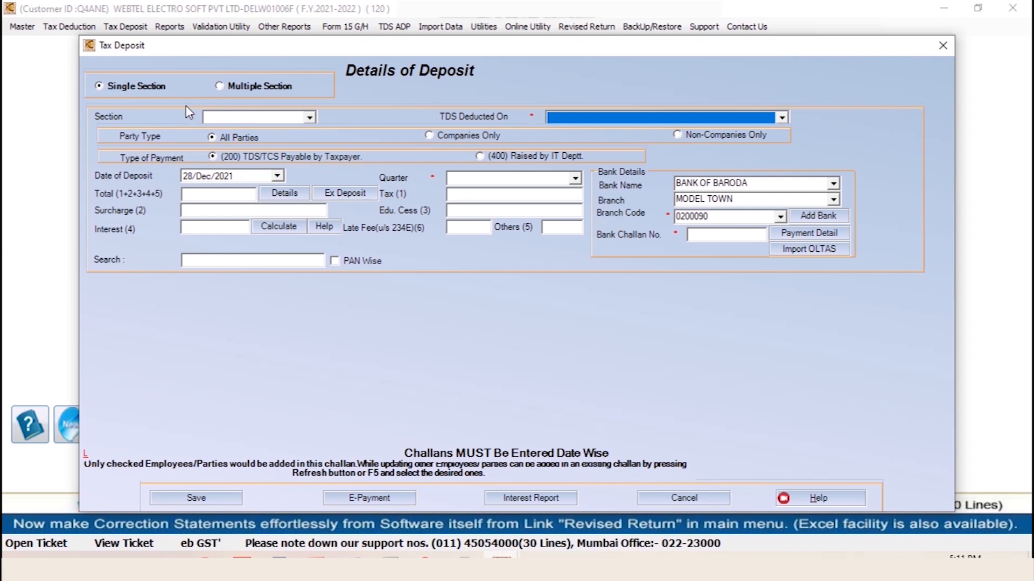
pyautogui.click(247, 123)
pyautogui.click(248, 130)
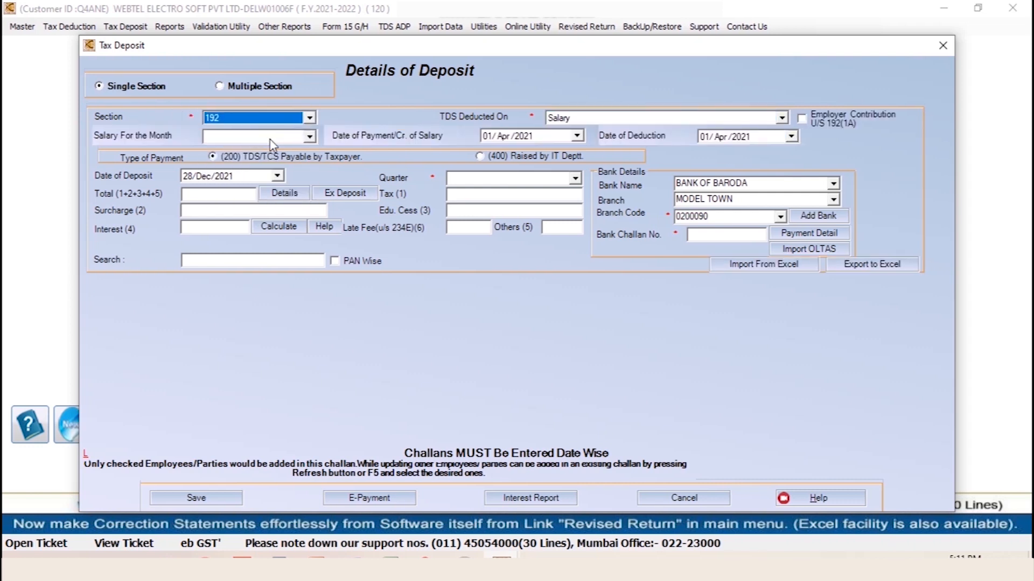
pyautogui.click(277, 139)
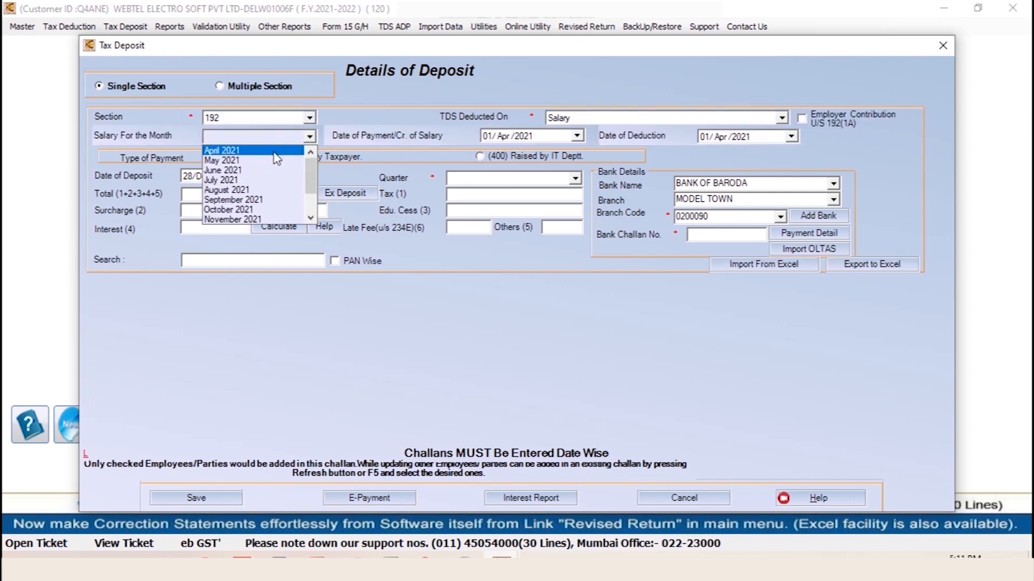
pyautogui.click(276, 151)
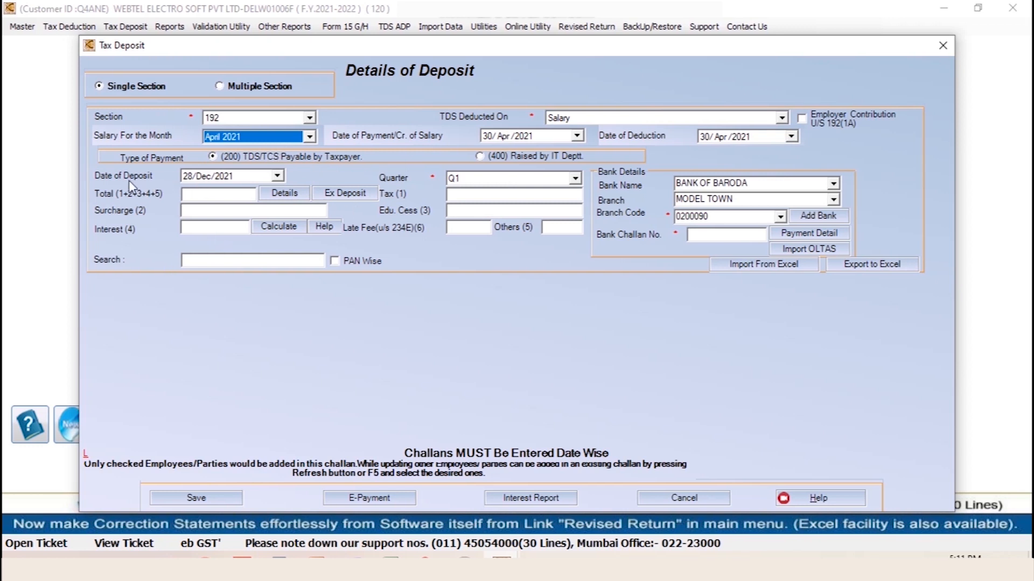
pyautogui.click(192, 180)
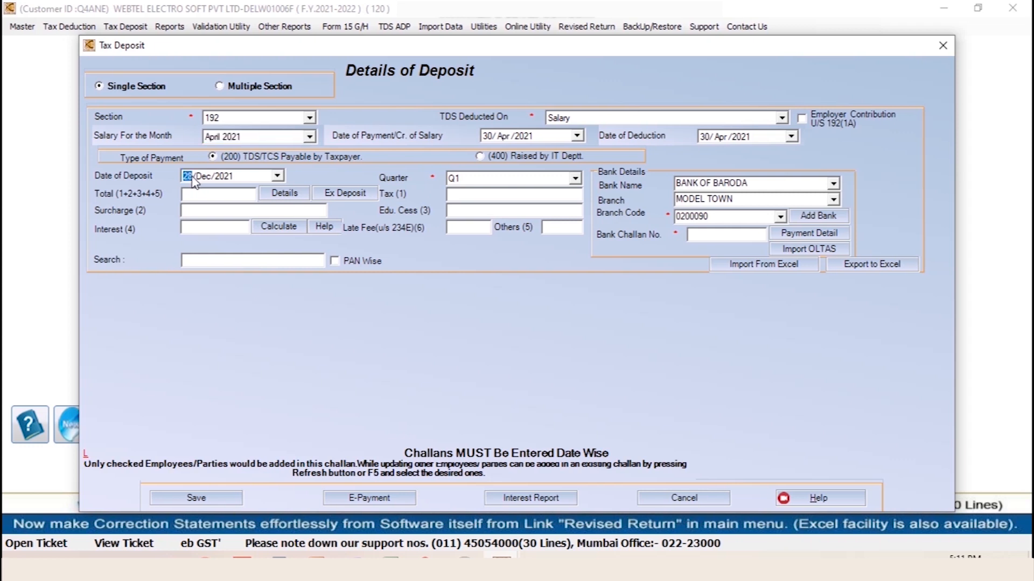
pyautogui.click(203, 176)
pyautogui.write('5')
pyautogui.click(285, 197)
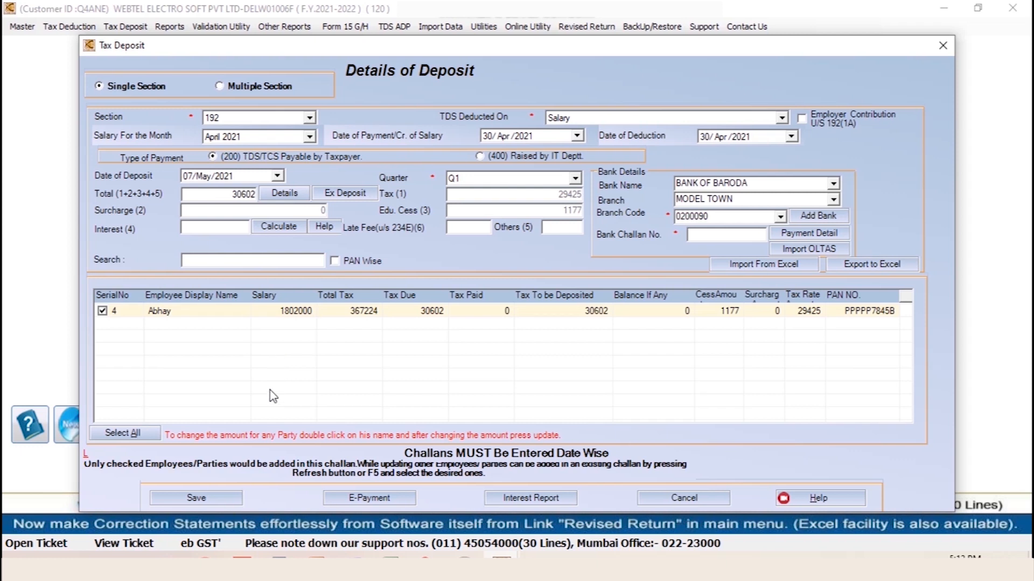
# Add Bank of Baroda's NAHARPUR branch in Delhi (code 202118) to the bank master
pyautogui.click(840, 215)
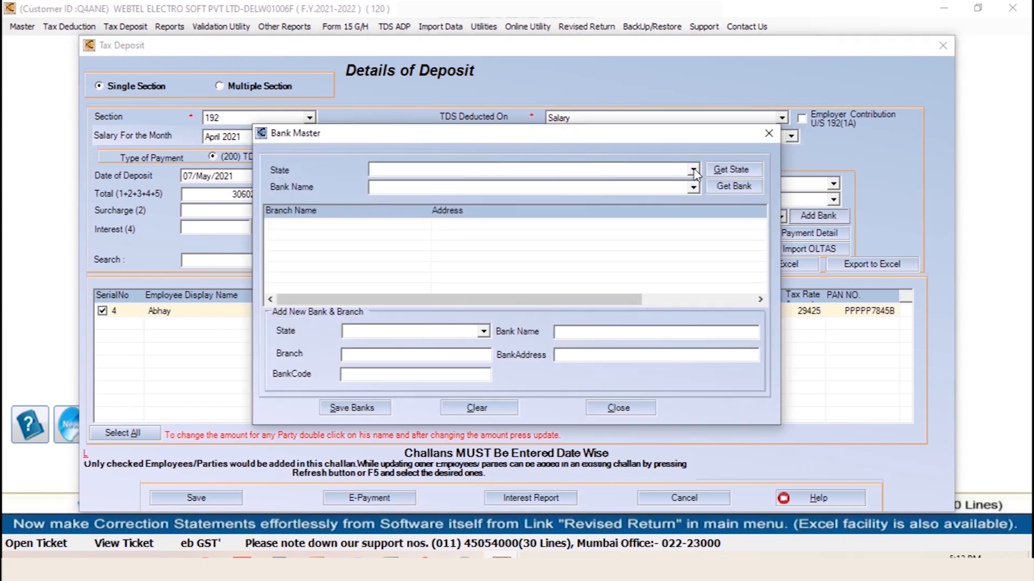
pyautogui.click(693, 171)
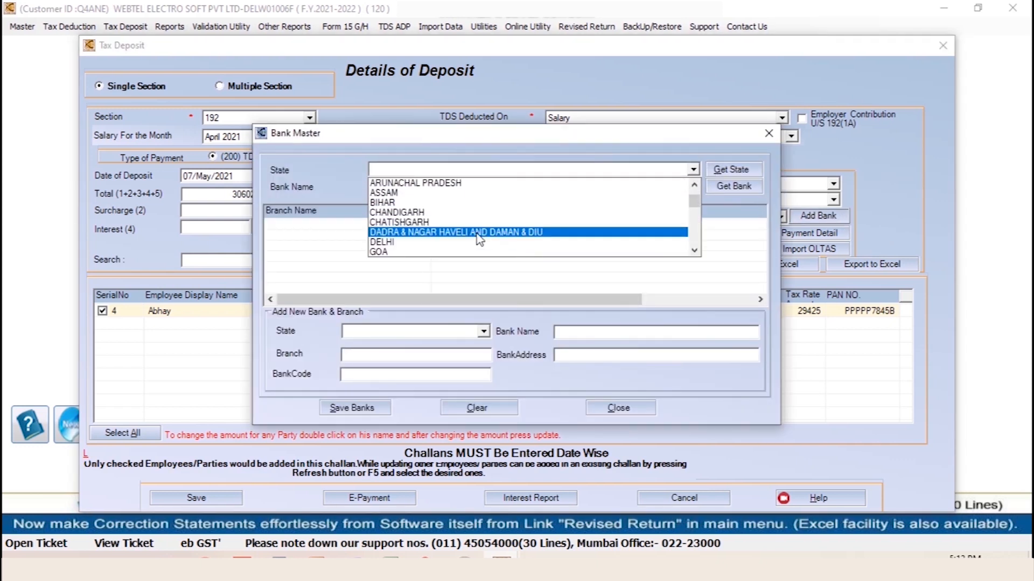
pyautogui.click(463, 242)
pyautogui.click(592, 187)
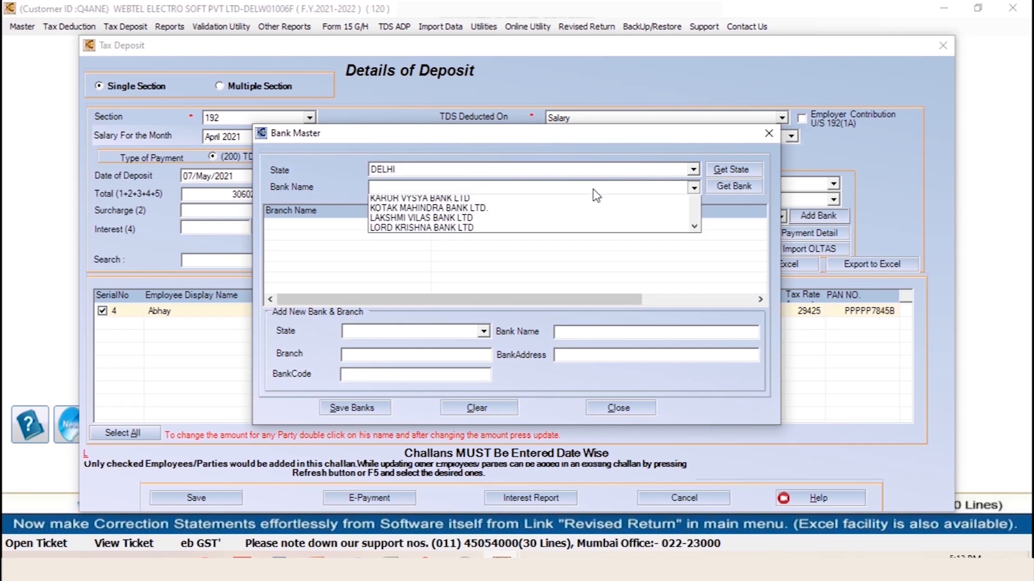
pyautogui.click(554, 214)
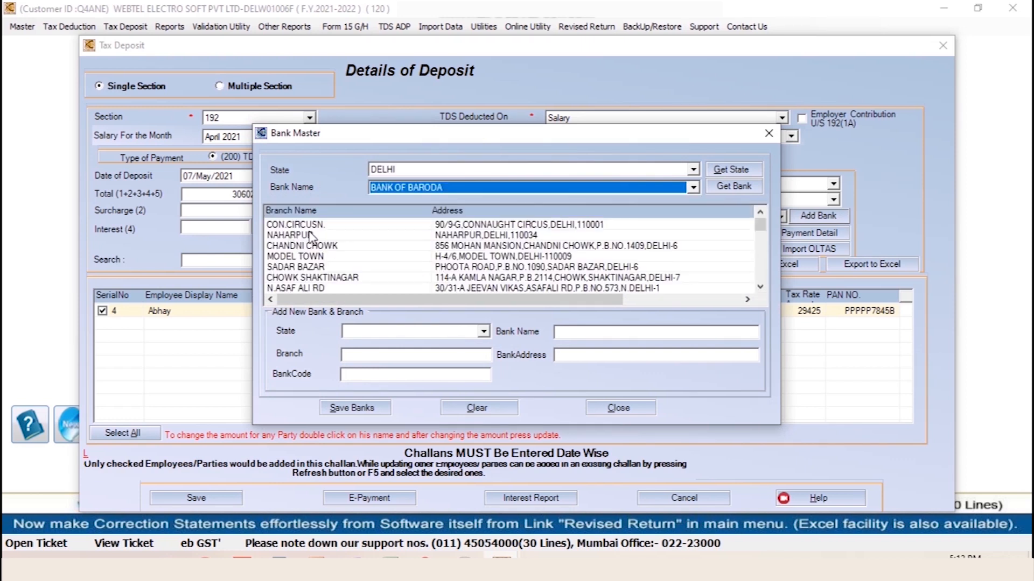
pyautogui.click(321, 236)
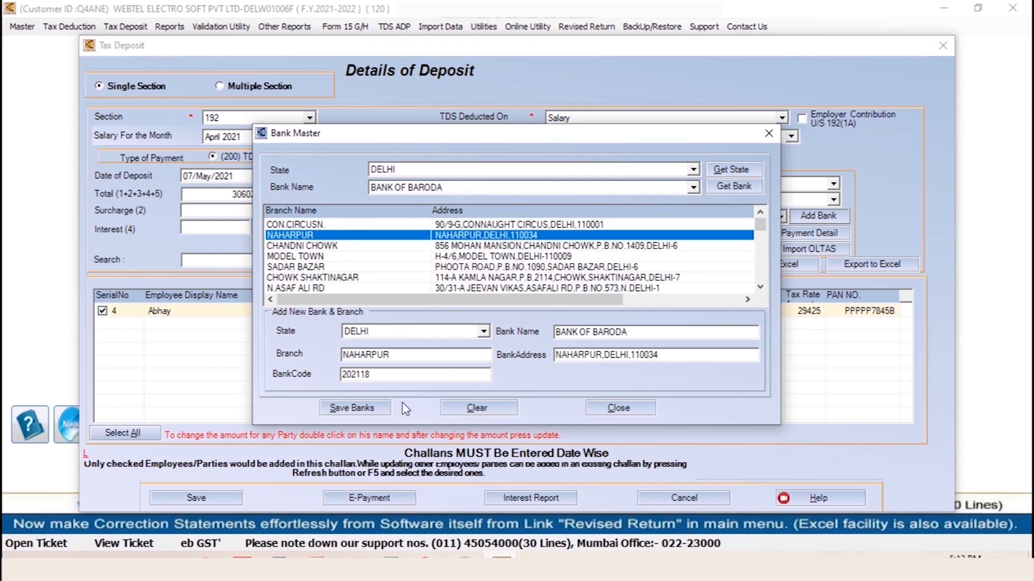
pyautogui.click(352, 407)
pyautogui.click(577, 327)
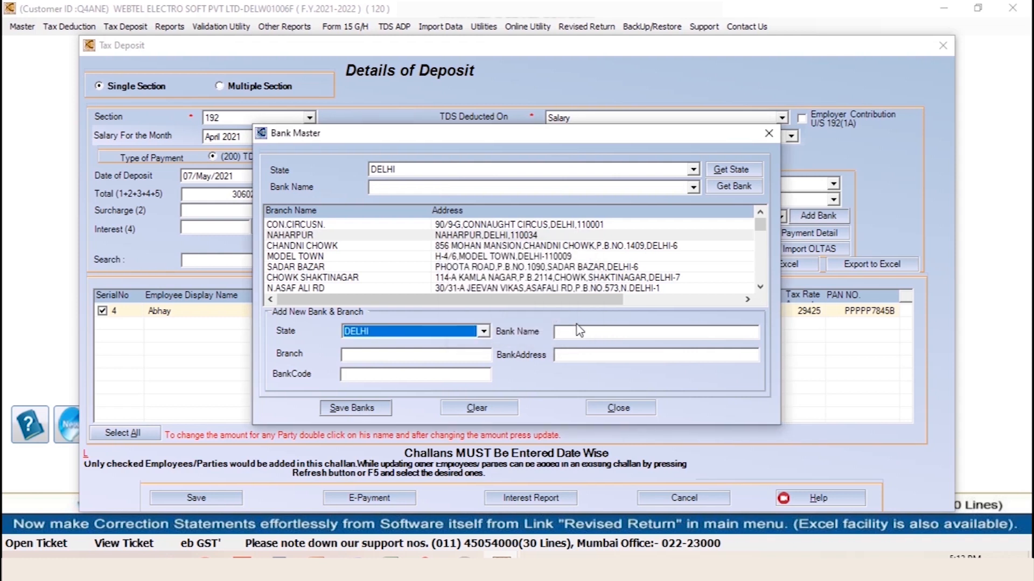
pyautogui.click(762, 140)
pyautogui.click(833, 184)
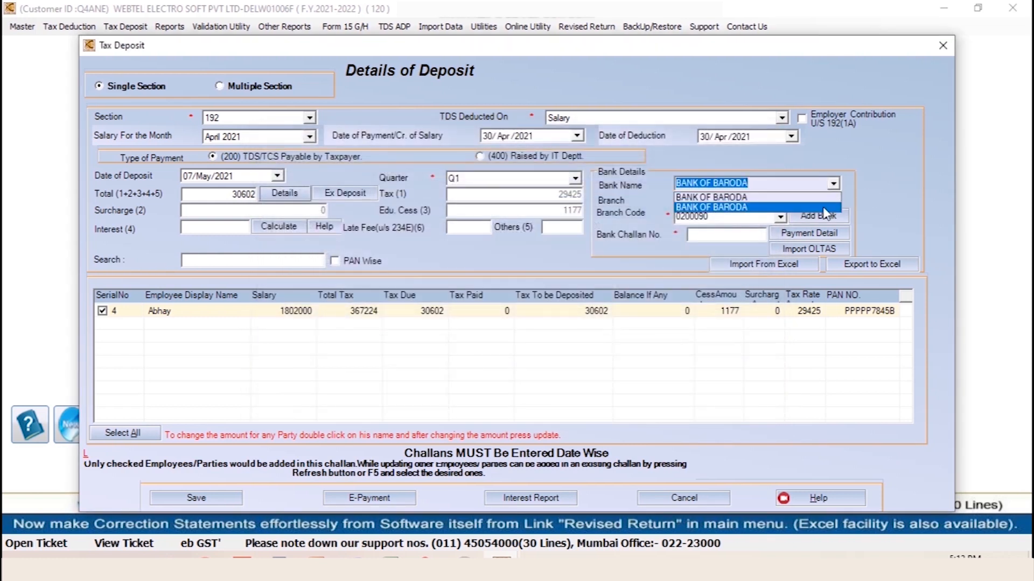
# Choose Bank of Baroda for the challan, enter challan number 15235, and save it
pyautogui.click(824, 208)
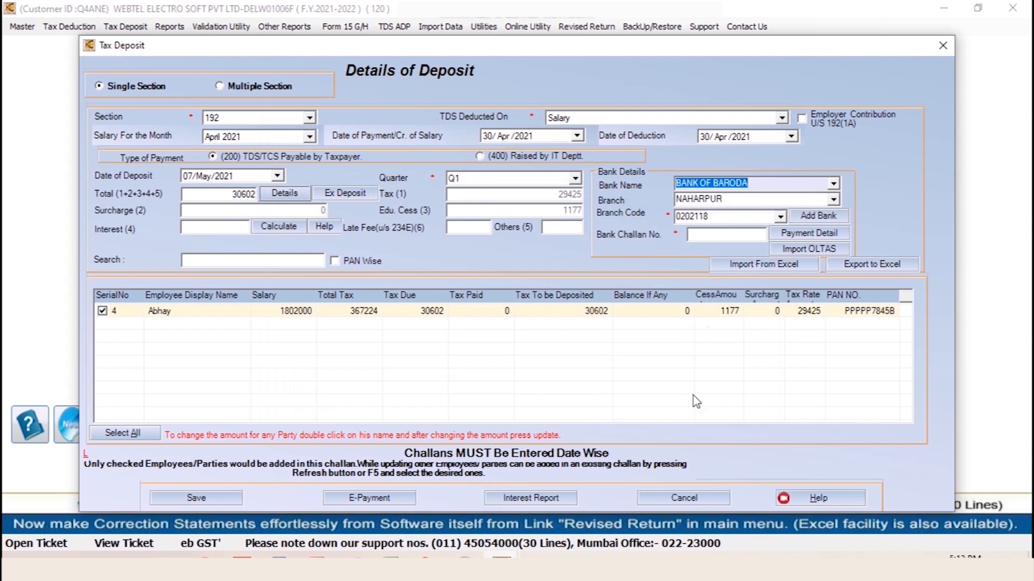
pyautogui.click(719, 234)
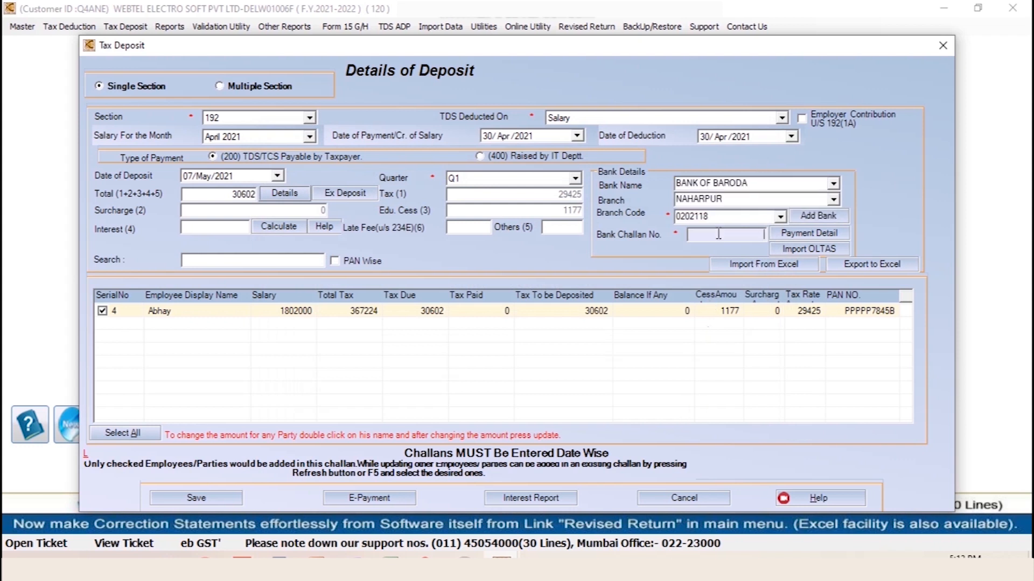
pyautogui.write('15235')
pyautogui.click(211, 498)
pyautogui.click(529, 326)
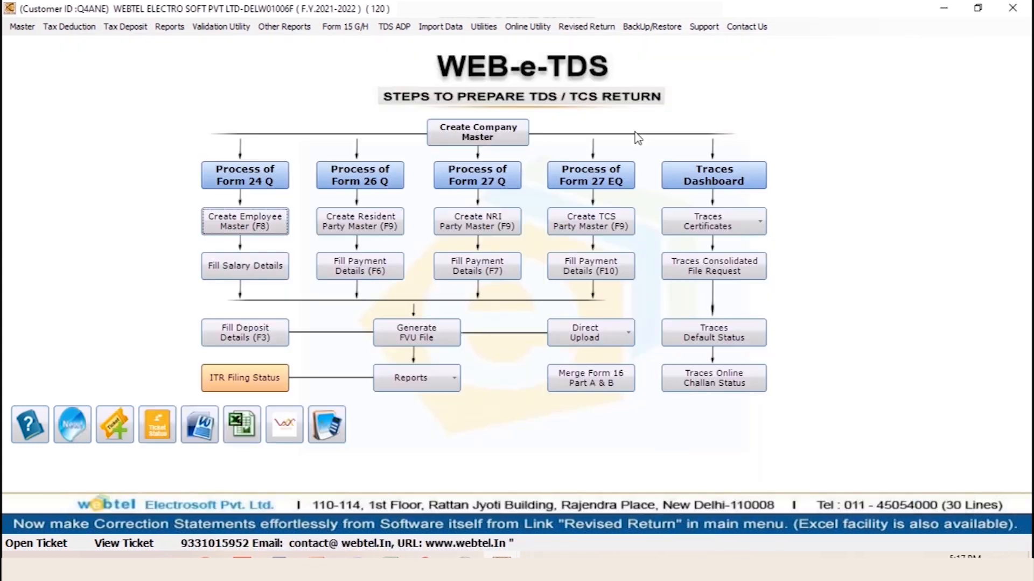
# Open the Form 24Q Quarter 1 details report and start generating the return file
pyautogui.click(169, 26)
pyautogui.moveTo(180, 44)
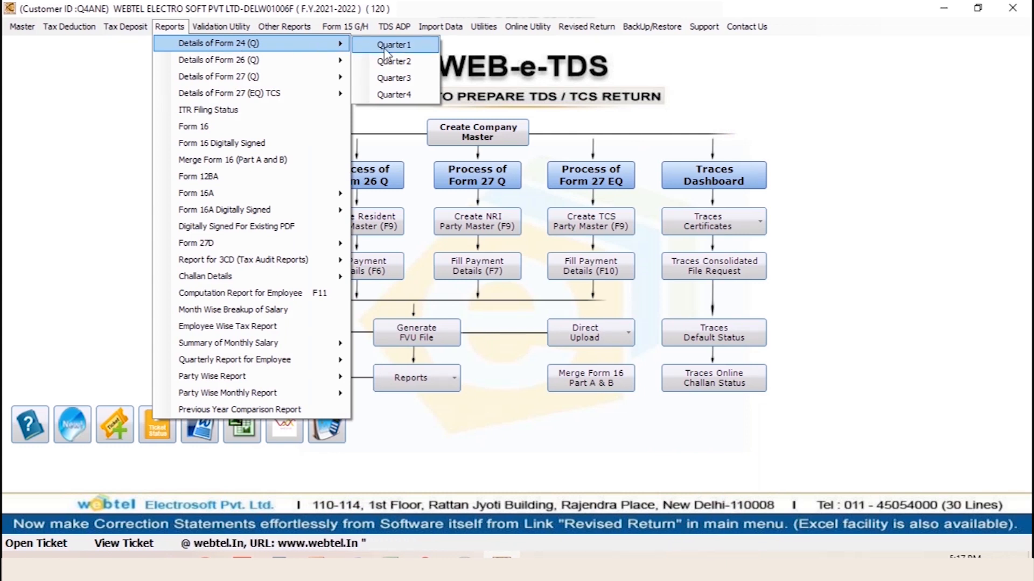
pyautogui.click(375, 48)
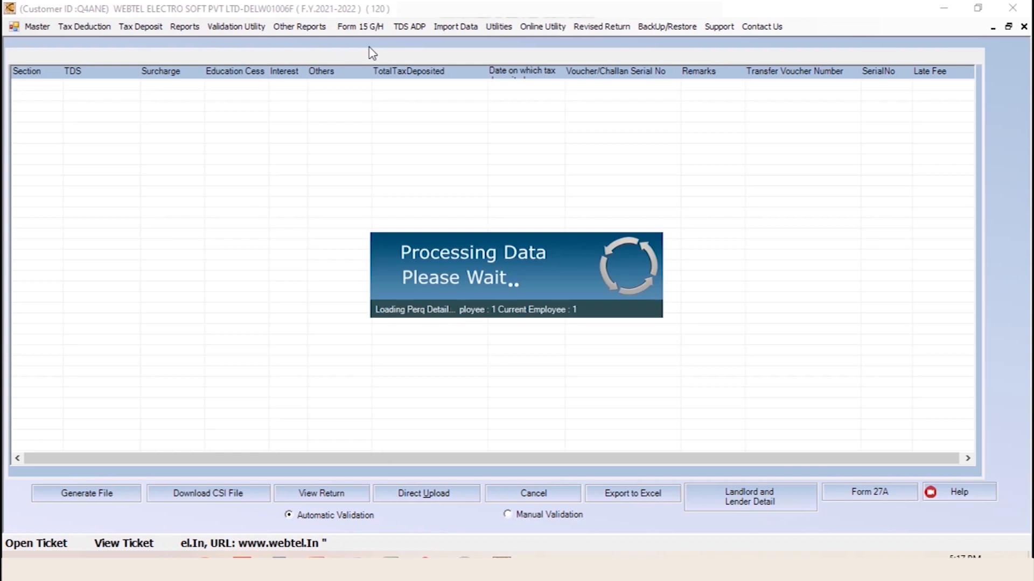
pyautogui.click(97, 498)
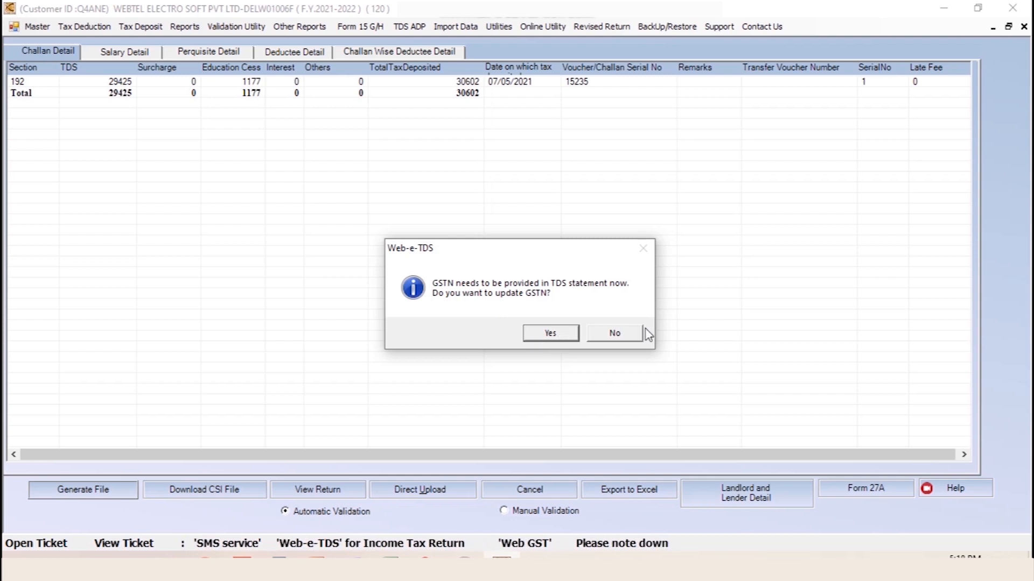
# Decline the GSTN update, accept the late fee, and confirm no earlier 24Q filing
pyautogui.click(622, 335)
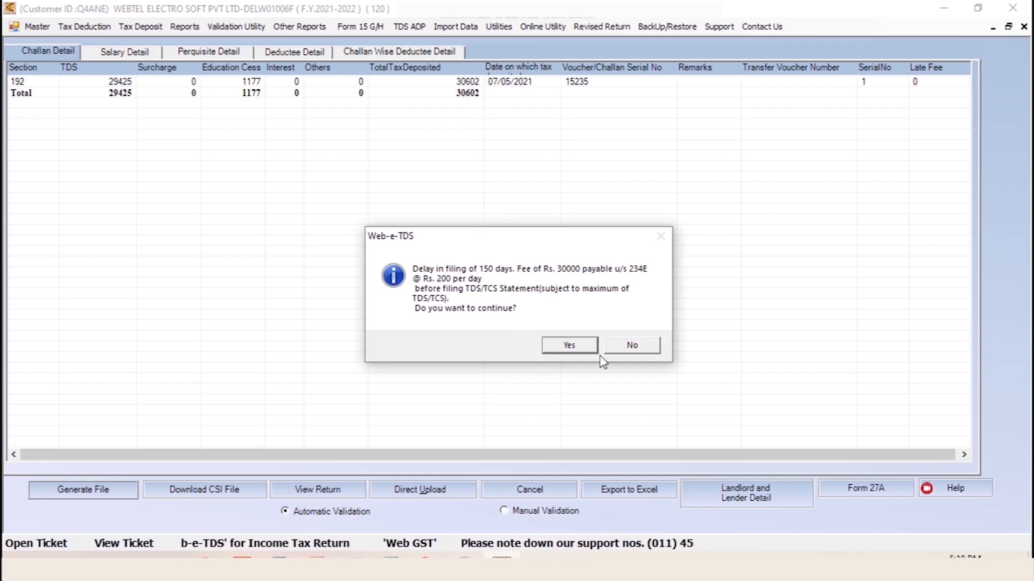
pyautogui.click(570, 346)
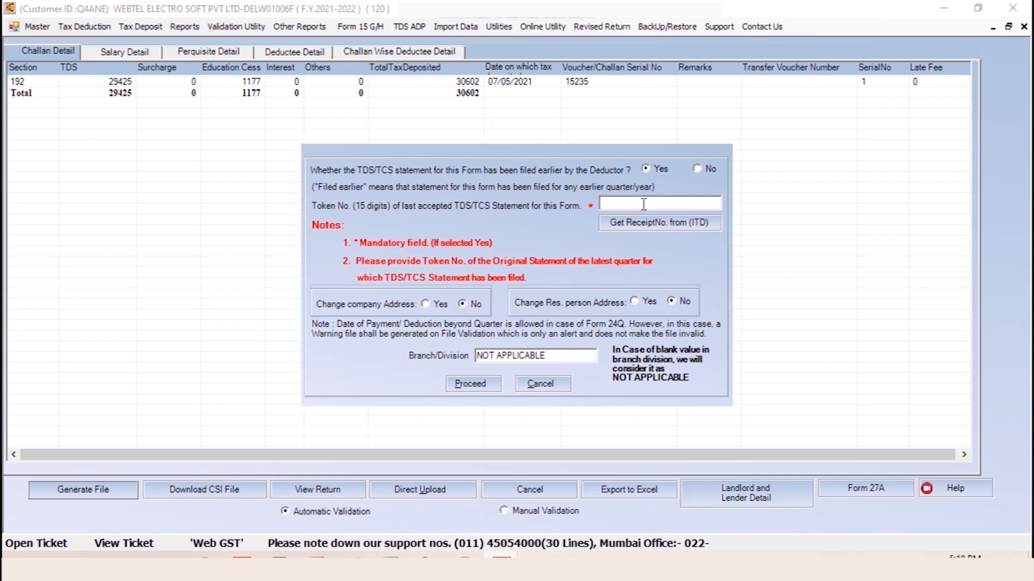
pyautogui.click(699, 169)
pyautogui.click(473, 384)
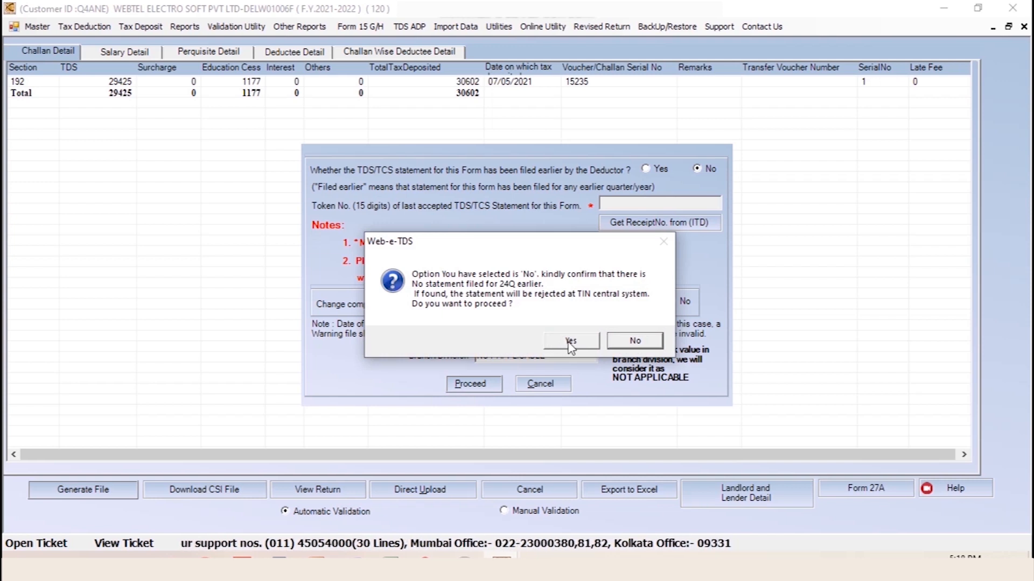
pyautogui.click(571, 341)
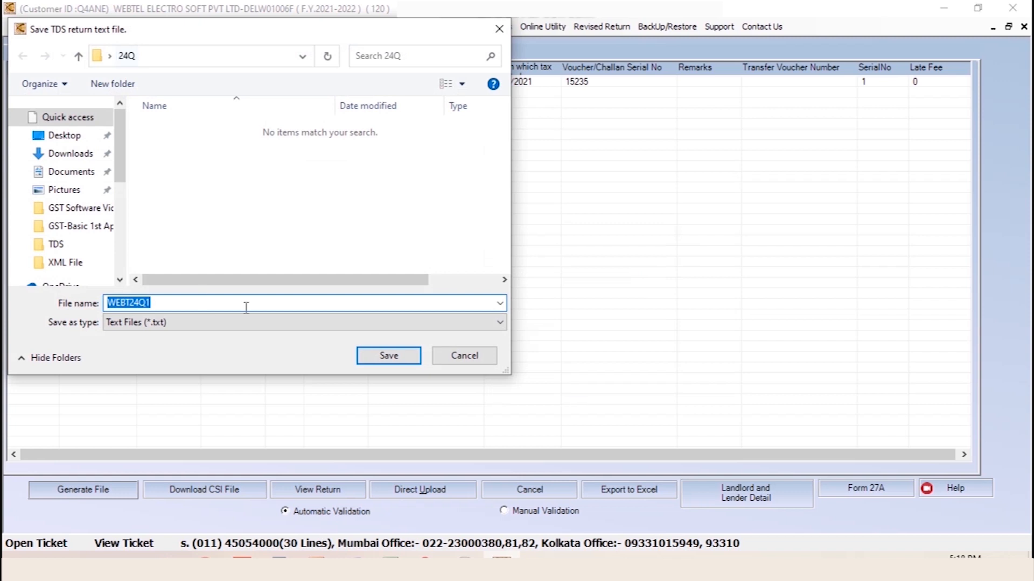
# Save the TDS return text file as WEBT24Q1 in the 24Q folder
pyautogui.click(388, 355)
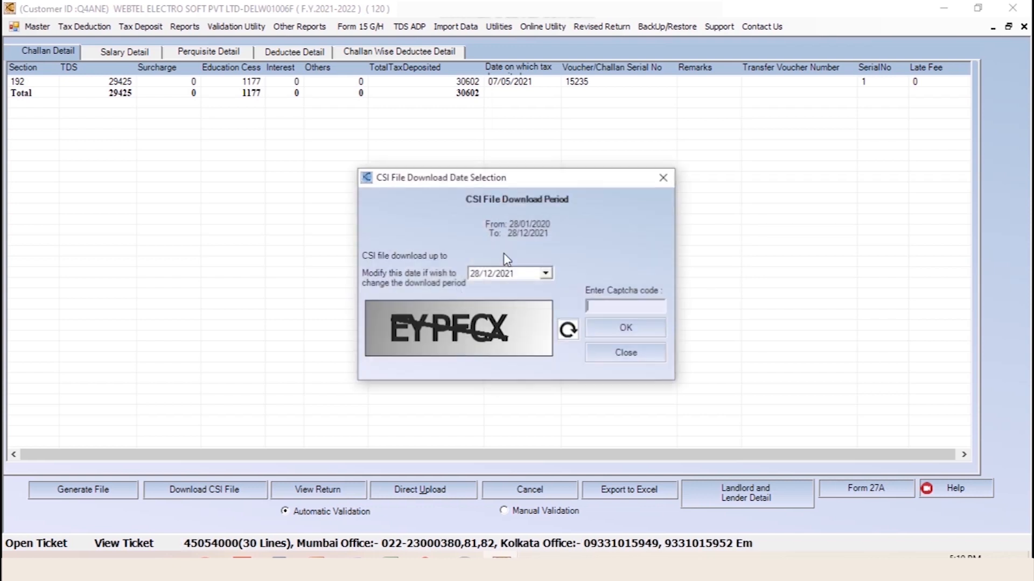
# Enter the captcha to download the CSI file and acknowledge the successful Form 24Q validation
pyautogui.write('EY')
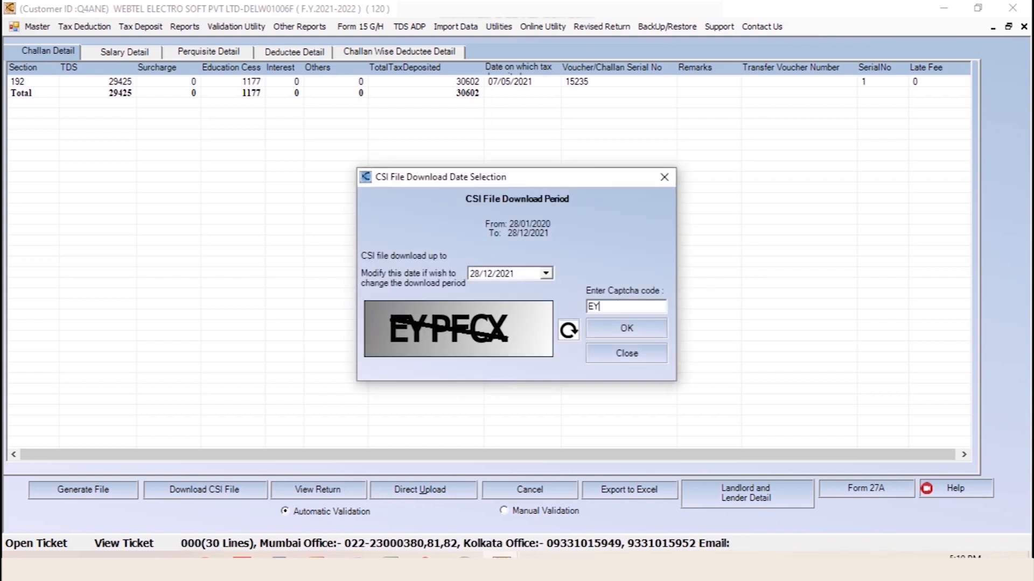
pyautogui.write('PFCX')
pyautogui.click(654, 333)
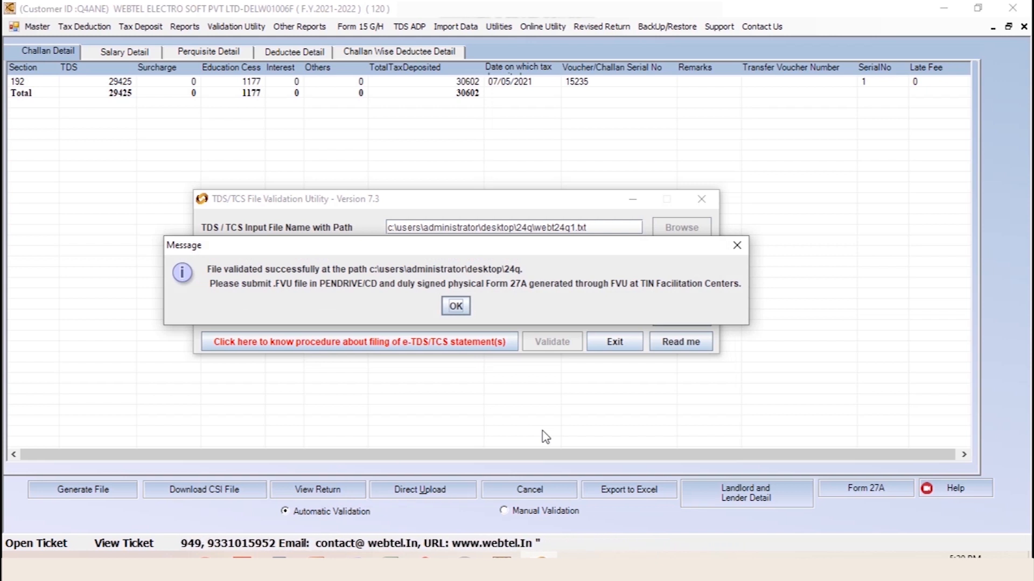
pyautogui.click(455, 306)
pyautogui.click(518, 305)
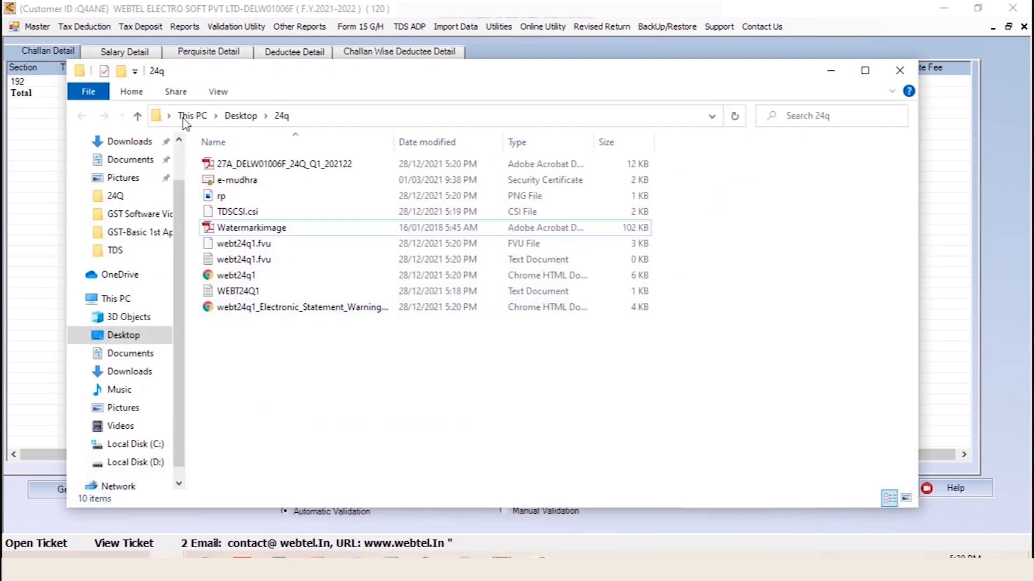